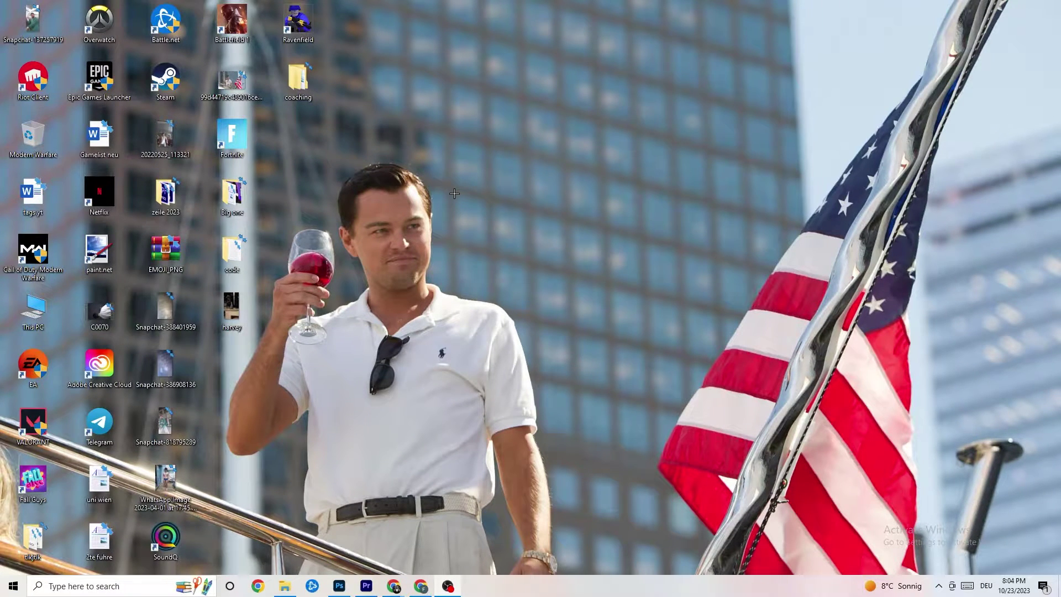
# Step: Drag the Steam shortcut from the icon grid toward the middle of the wallpaper
pyautogui.moveTo(166, 76); pyautogui.dragTo(538, 216)
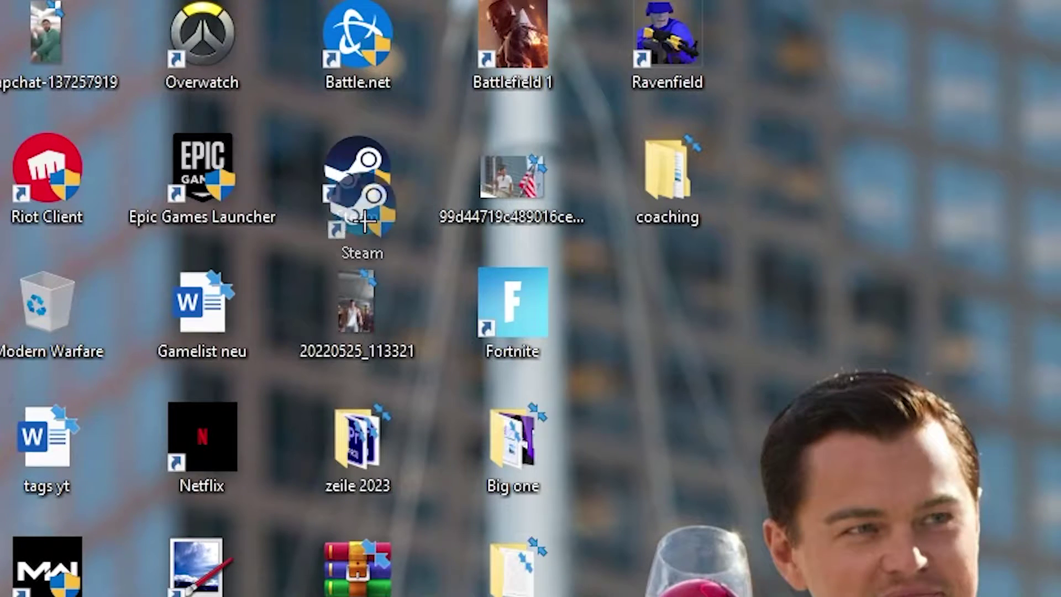
# Step: Move the Steam shortcut higher on the desktop and run it as administrator
pyautogui.moveTo(731, 377); pyautogui.dragTo(641, 464)
pyautogui.moveTo(288, 326); pyautogui.dragTo(400, 168)
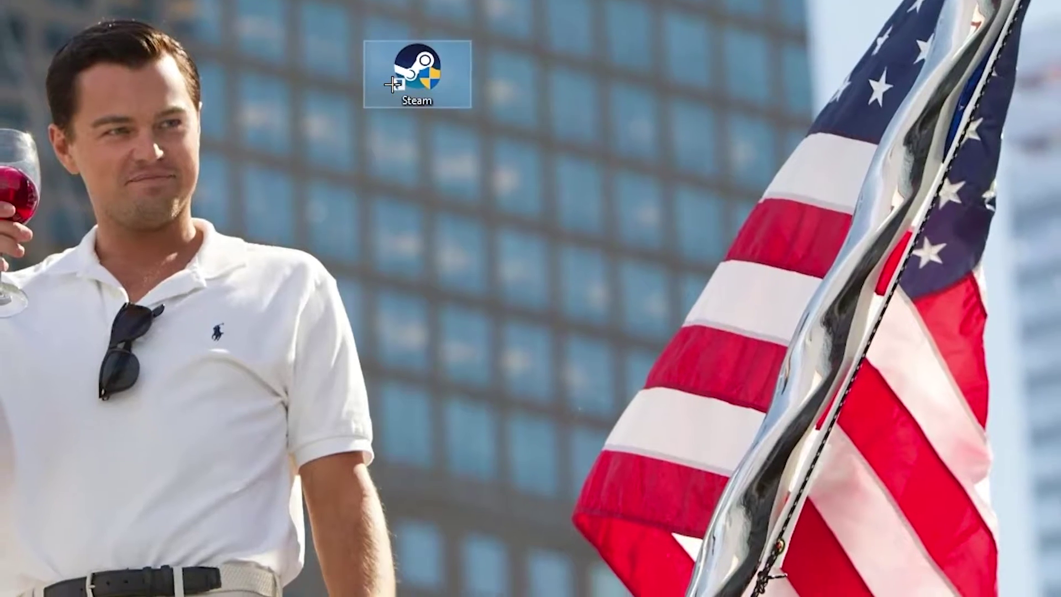
pyautogui.rightClick(394, 127)
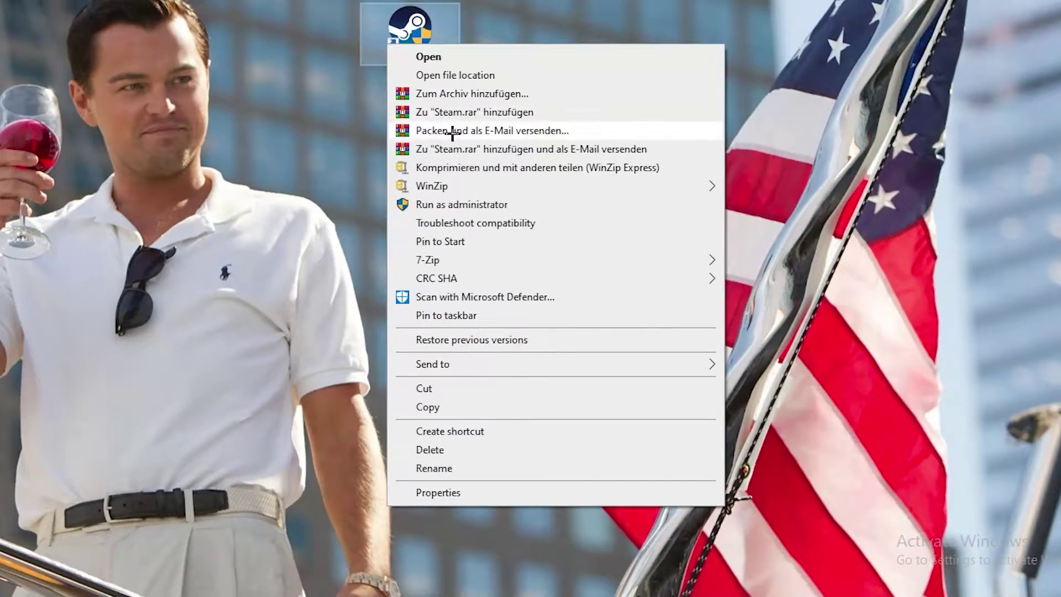
pyautogui.click(468, 211)
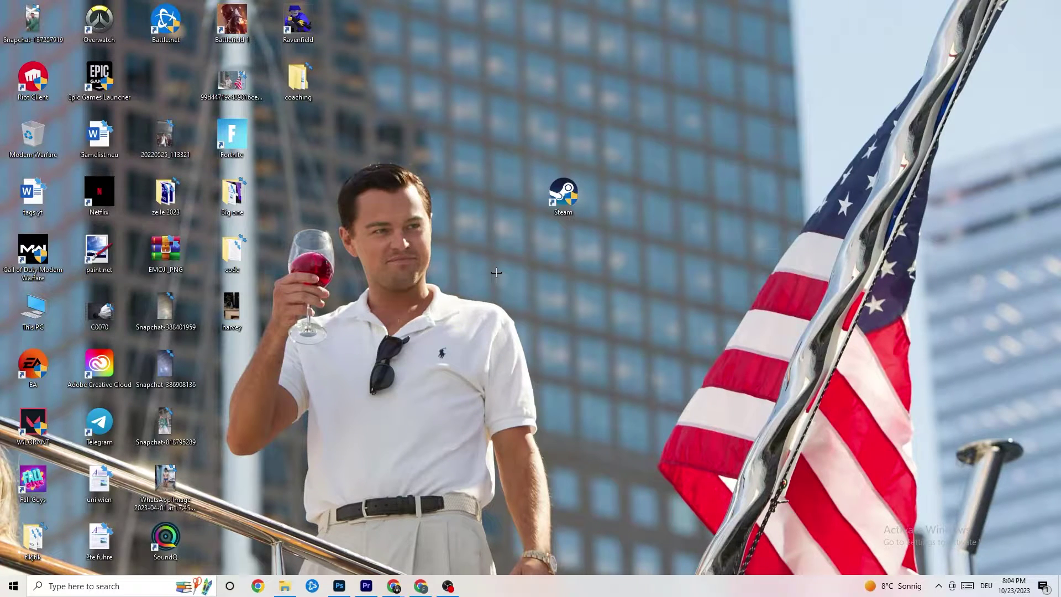
# Step: Shift the Steam shortcut to the lower right and bring up its context menu
pyautogui.moveTo(561, 192); pyautogui.dragTo(538, 194)
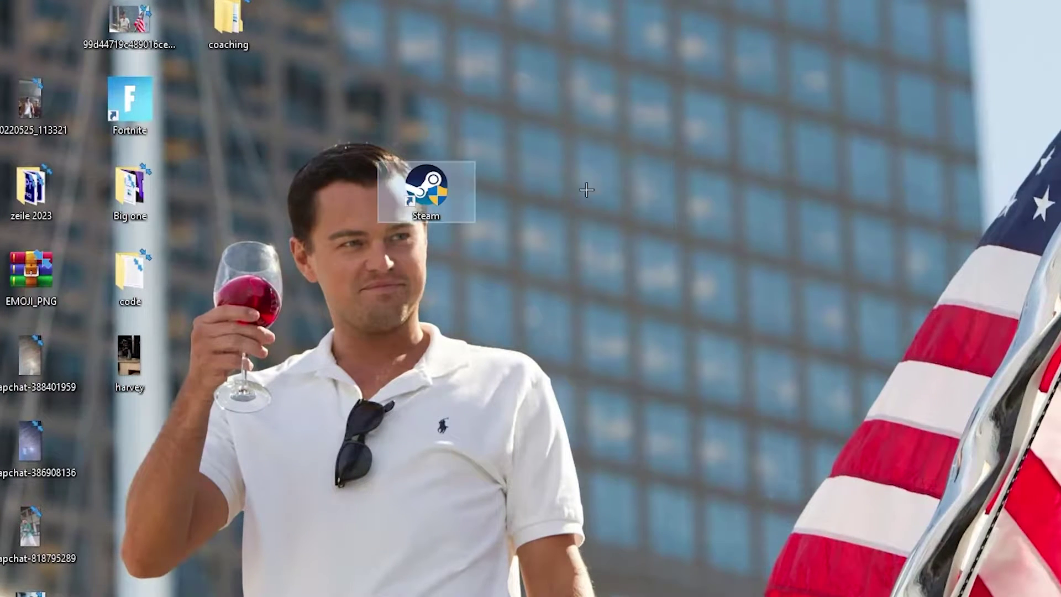
pyautogui.moveTo(431, 194); pyautogui.dragTo(530, 282)
pyautogui.rightClick(530, 281)
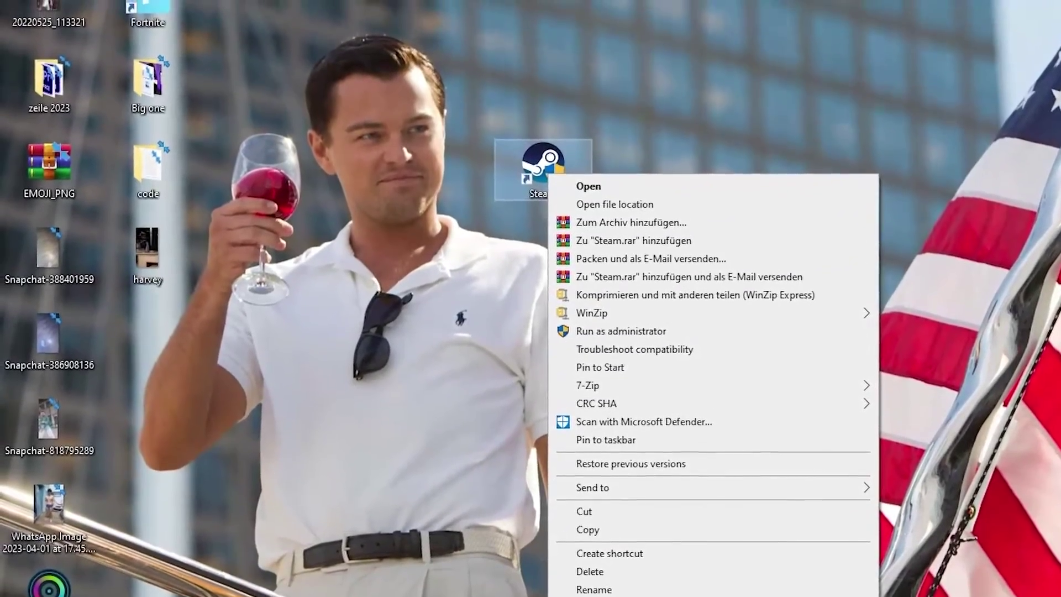
# Step: Give the Steam shortcut Windows 8 compatibility mode with Run as administrator, and confirm with OK
pyautogui.click(641, 584)
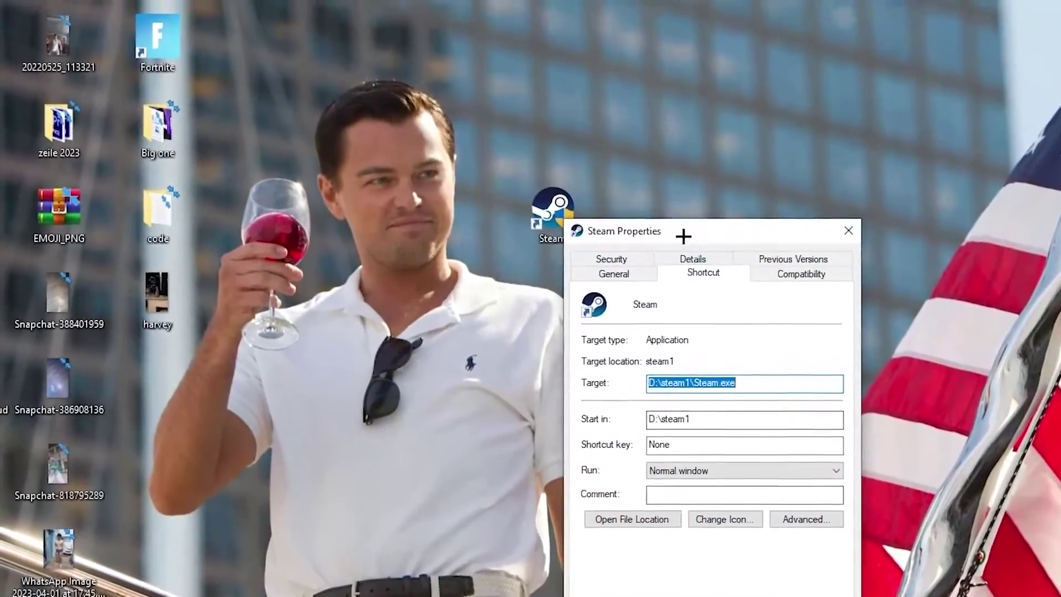
pyautogui.moveTo(684, 232); pyautogui.dragTo(556, 63)
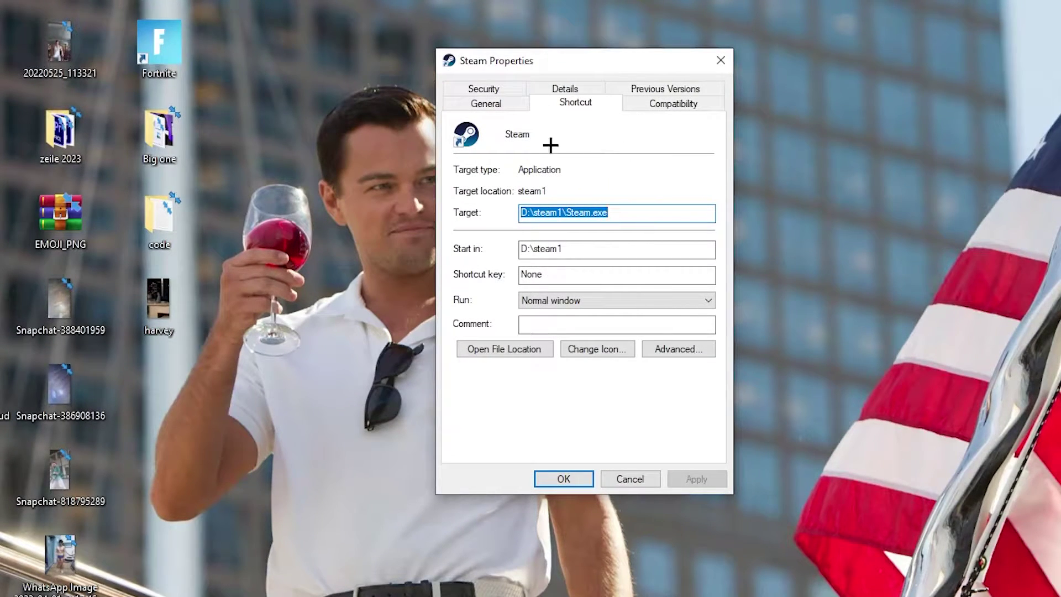
pyautogui.click(667, 105)
pyautogui.moveTo(602, 60); pyautogui.dragTo(576, 0)
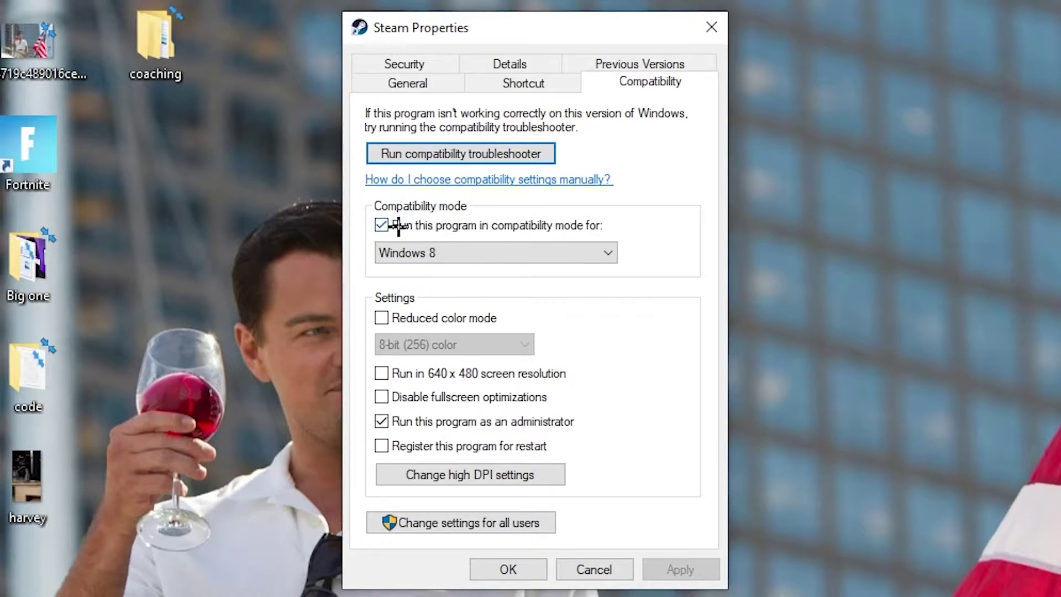
pyautogui.click(595, 247)
pyautogui.click(643, 235)
pyautogui.click(518, 566)
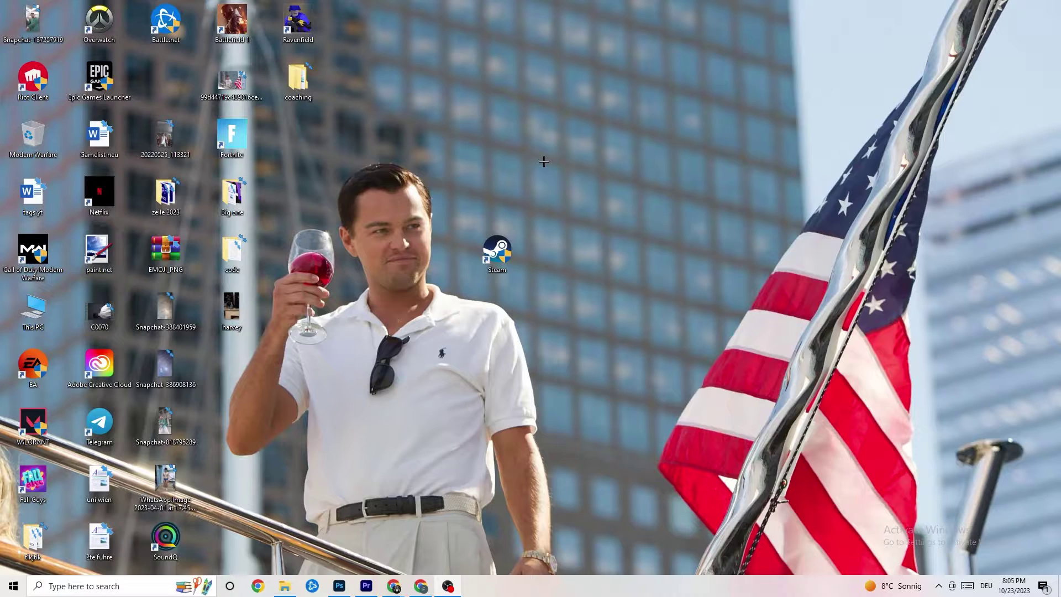
# Step: Drag the Steam shortcut back into the icon grid beside Epic Games Launcher
pyautogui.moveTo(513, 255); pyautogui.dragTo(513, 141)
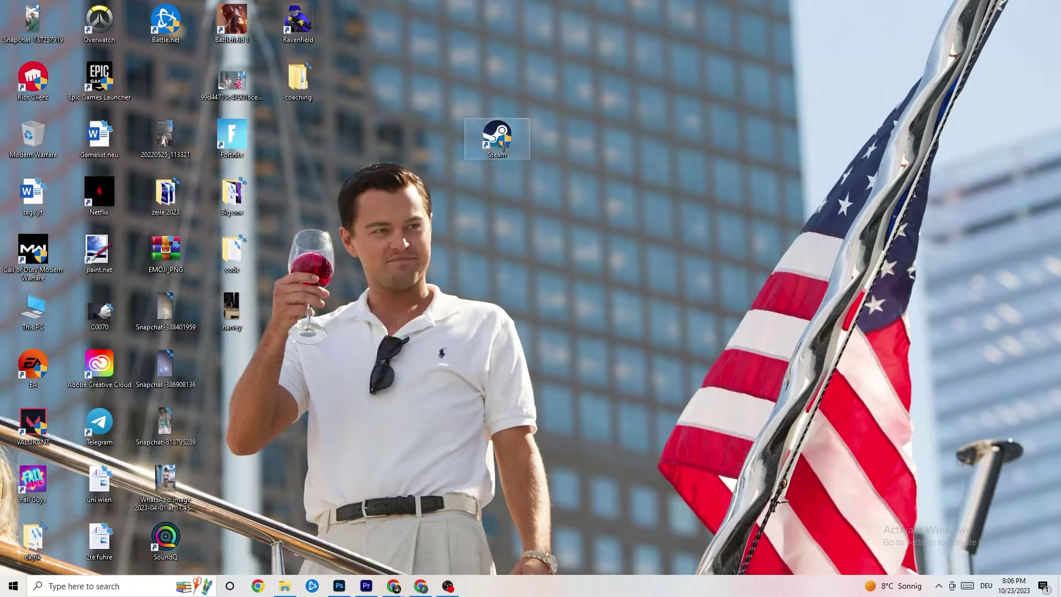
pyautogui.moveTo(496, 134); pyautogui.dragTo(431, 193)
pyautogui.click(460, 151)
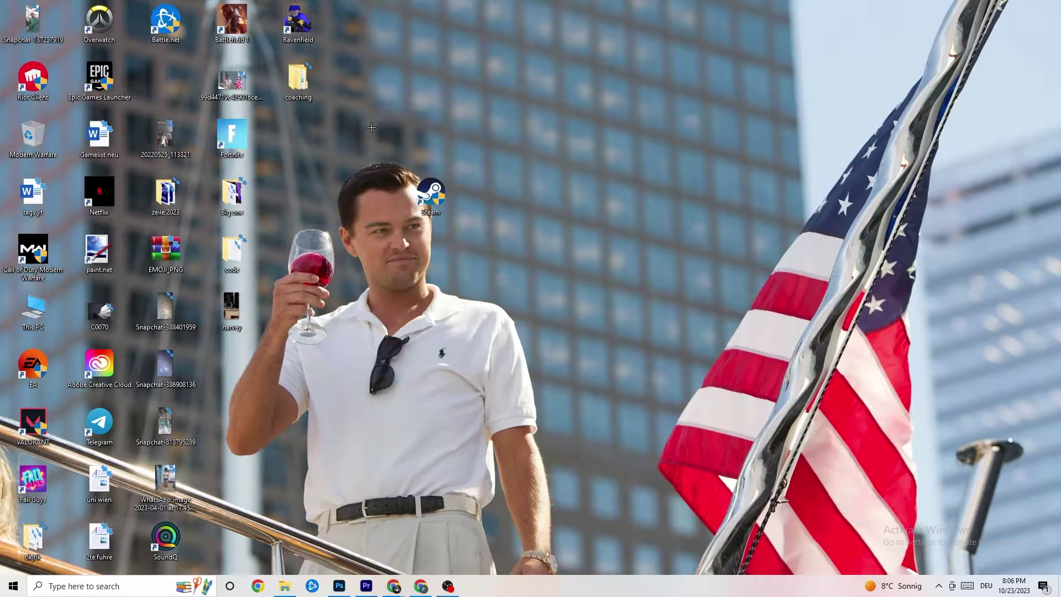
pyautogui.moveTo(430, 190); pyautogui.dragTo(496, 167)
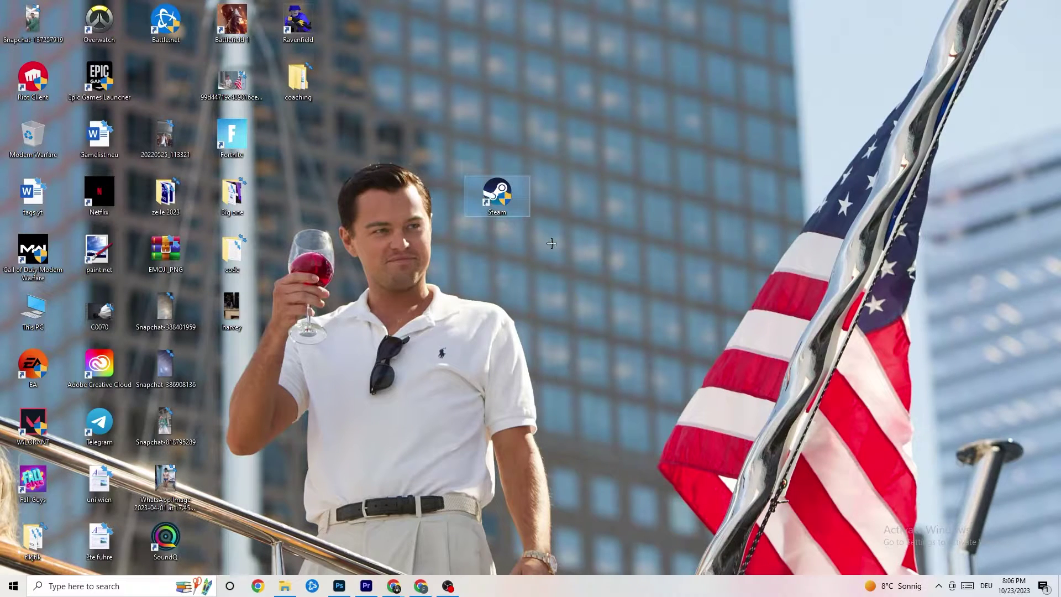
# Step: Reopen Steam's Properties to verify its Compatibility settings, then close it and deselect
pyautogui.rightClick(493, 209)
pyautogui.click(552, 499)
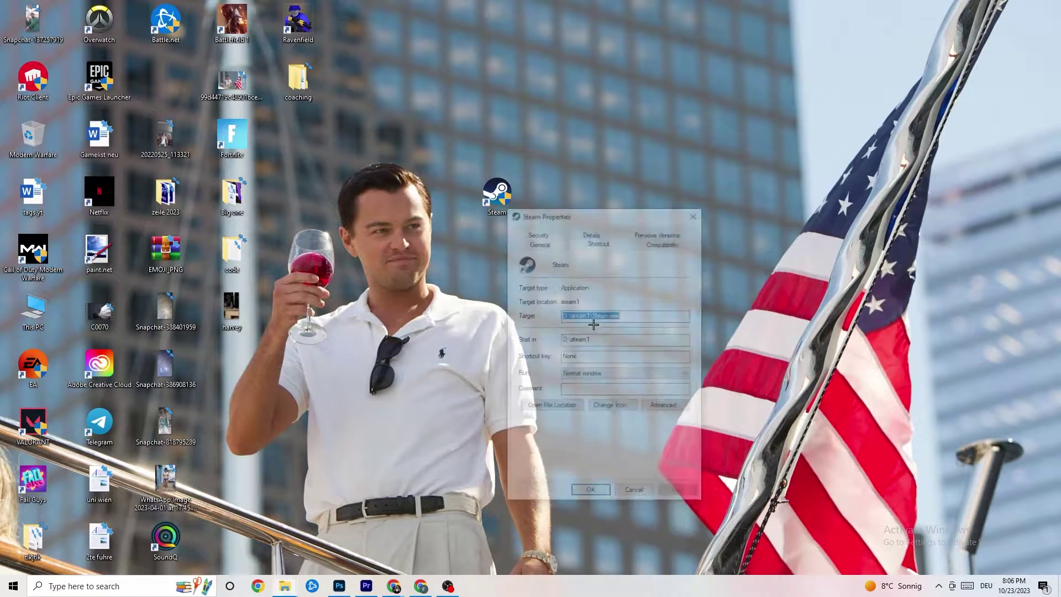
pyautogui.click(664, 240)
pyautogui.click(695, 213)
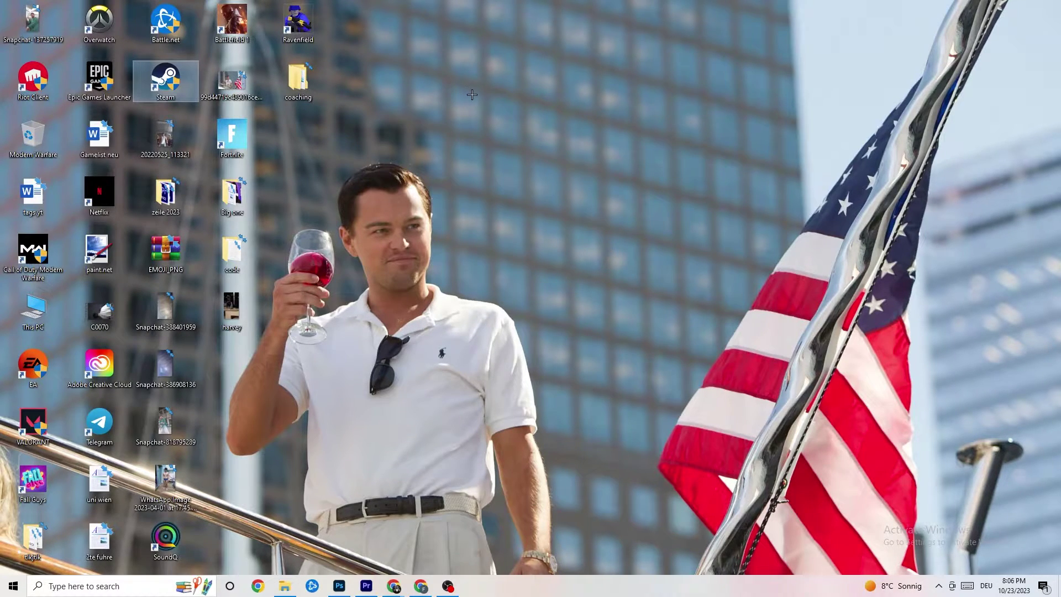
pyautogui.click(515, 108)
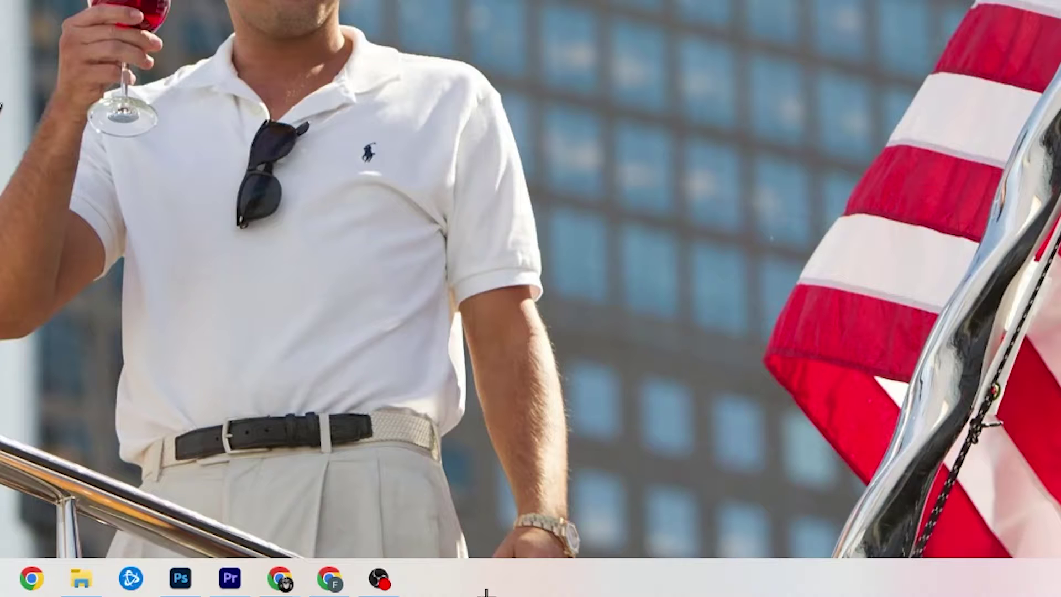
# Step: Launch Task Manager from the taskbar and maximize its window
pyautogui.rightClick(454, 588)
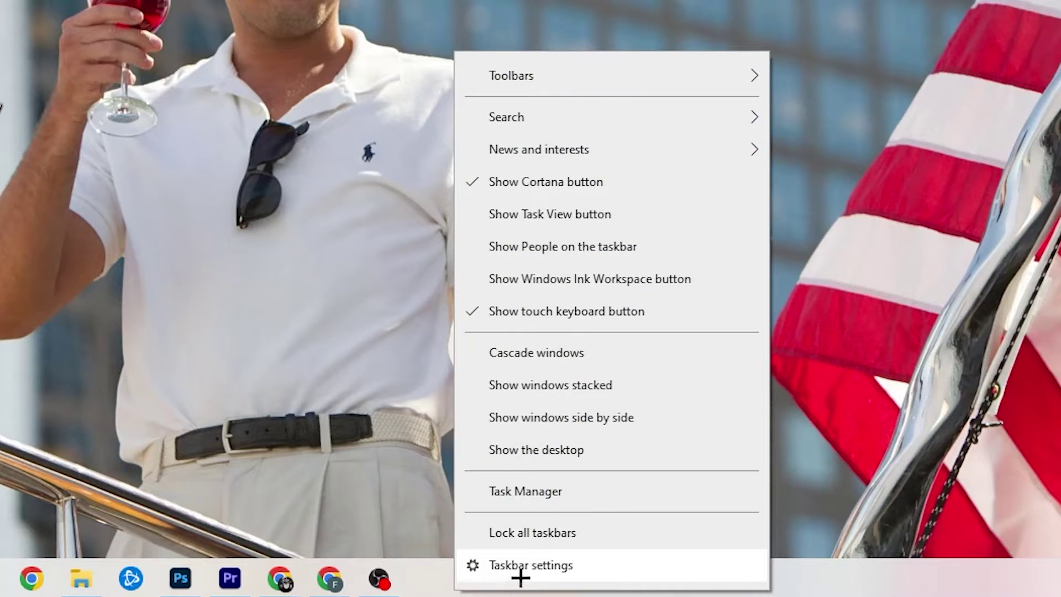
pyautogui.click(551, 498)
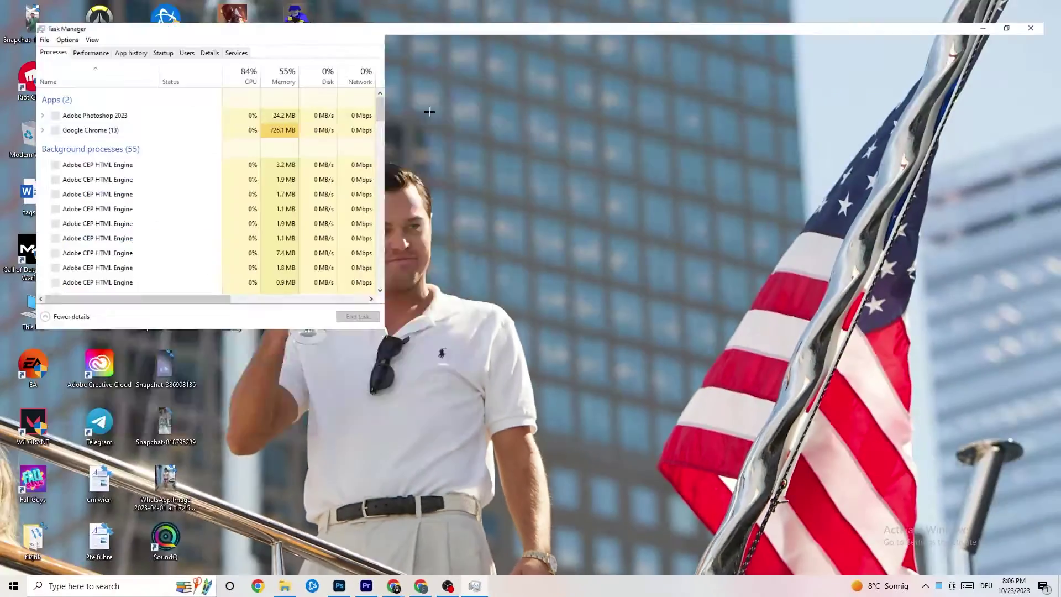
pyautogui.moveTo(165, 30); pyautogui.dragTo(458, 48)
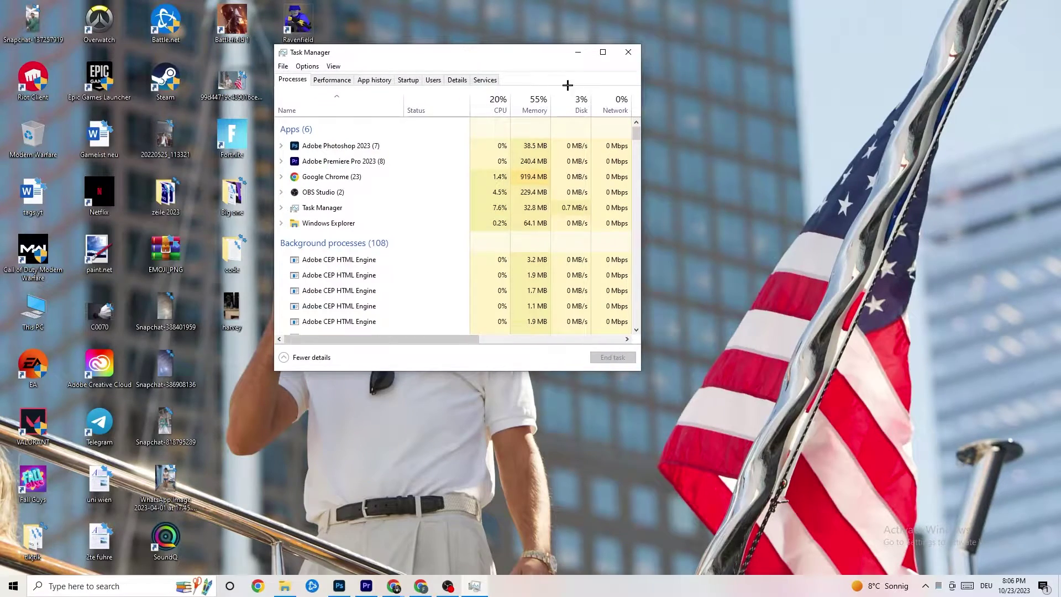
pyautogui.click(603, 52)
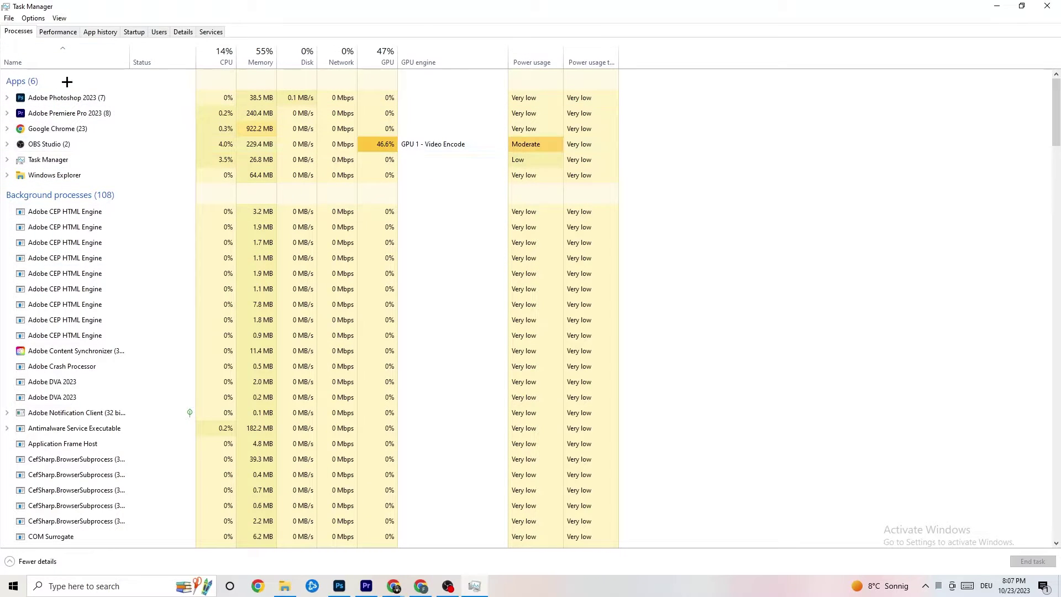
# Step: Scroll through the Processes list to review CPU, memory, GPU and power usage
pyautogui.scroll(-7, 138, 304)
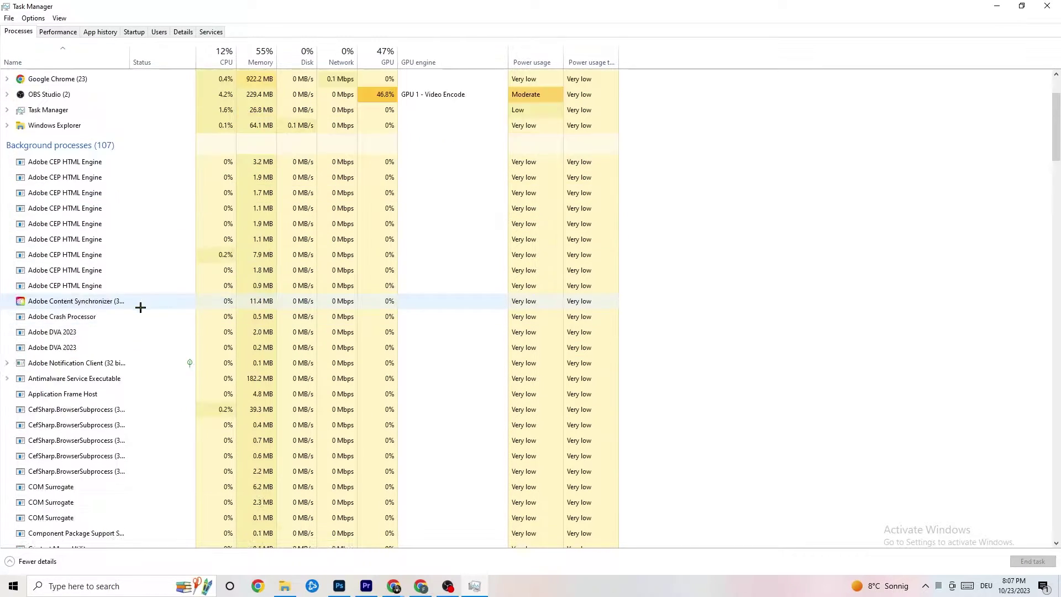
pyautogui.scroll(-9, 249, 277)
pyautogui.scroll(2, 292, 272)
pyautogui.scroll(15, 291, 272)
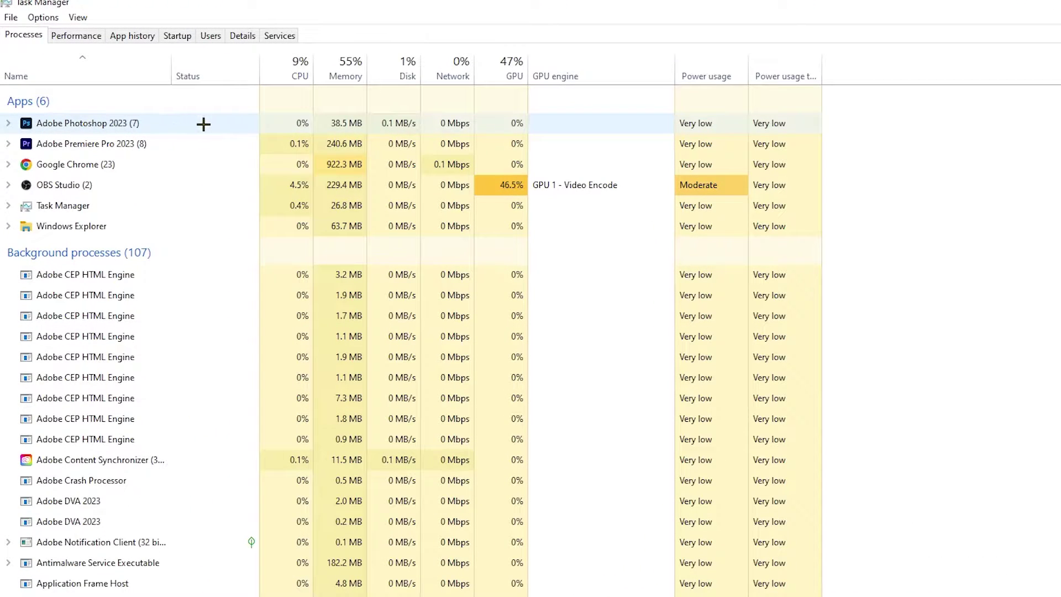
# Step: End the Adobe Photoshop 2023 task, then switch to the Details tab
pyautogui.rightClick(374, 121)
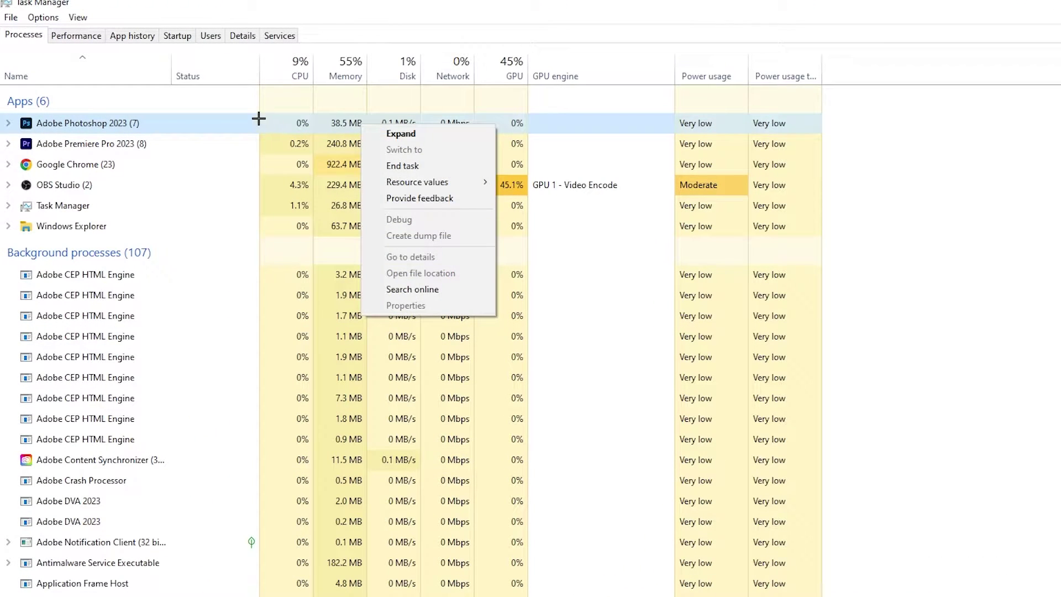
pyautogui.rightClick(193, 129)
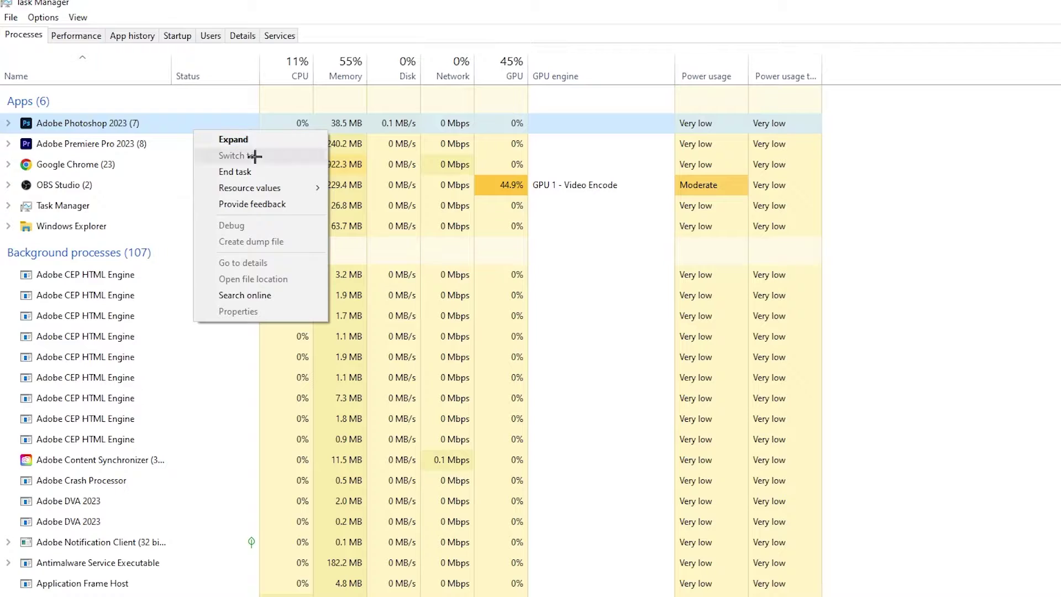
pyautogui.click(278, 169)
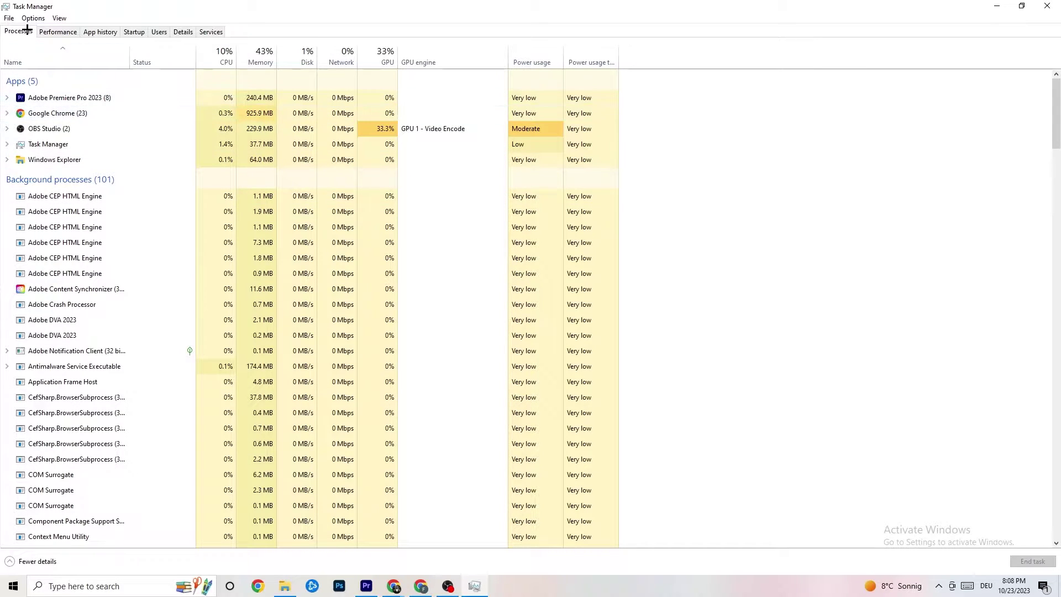
pyautogui.click(186, 28)
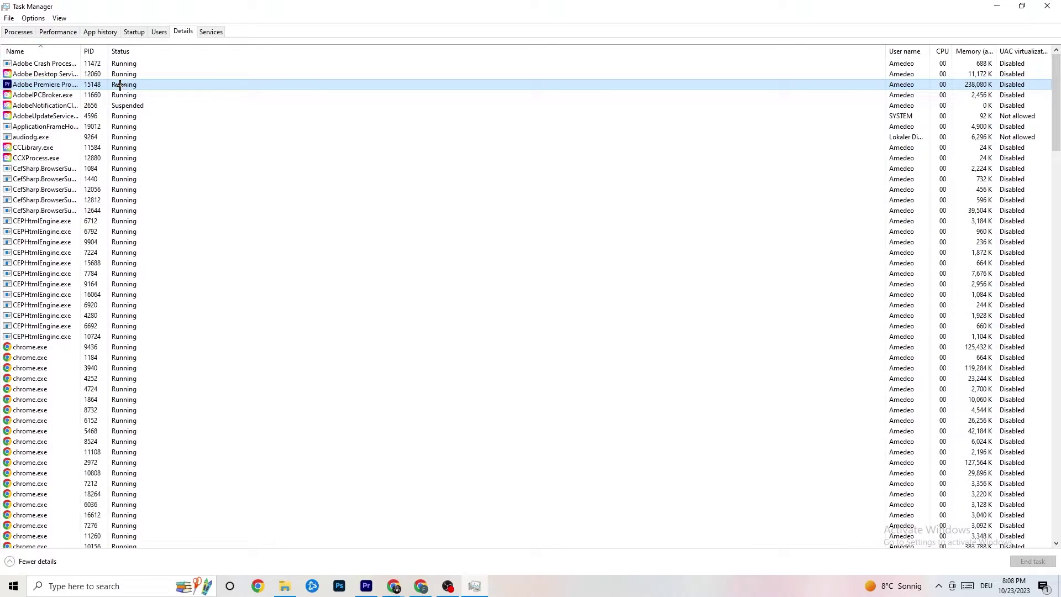
# Step: Inspect Adobe Premiere Pro's Set priority options without changing them, then open the Startup tab
pyautogui.rightClick(120, 85)
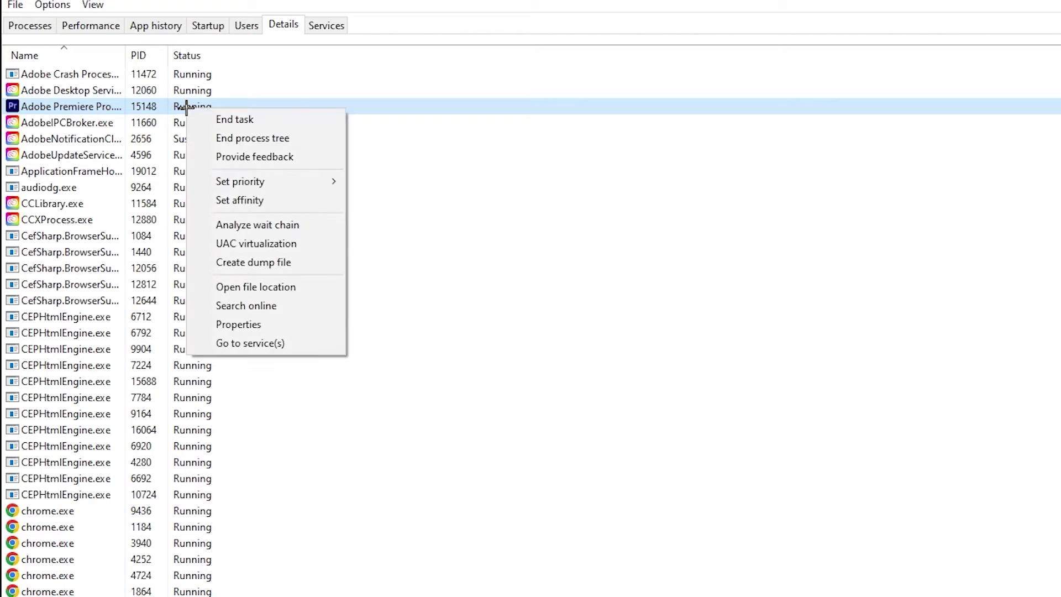
pyautogui.moveTo(287, 181)
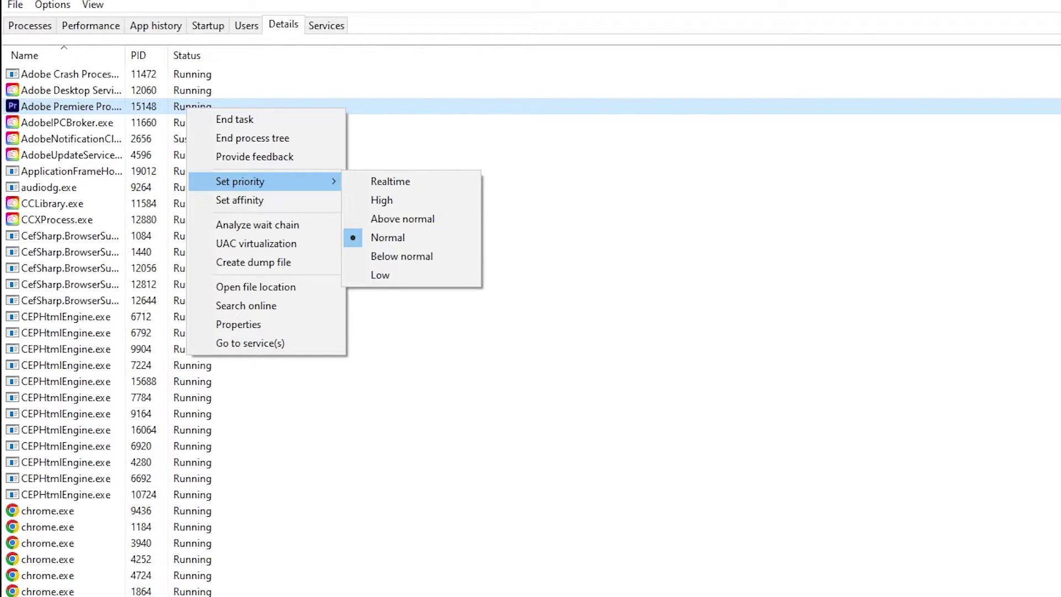
pyautogui.click(383, 78)
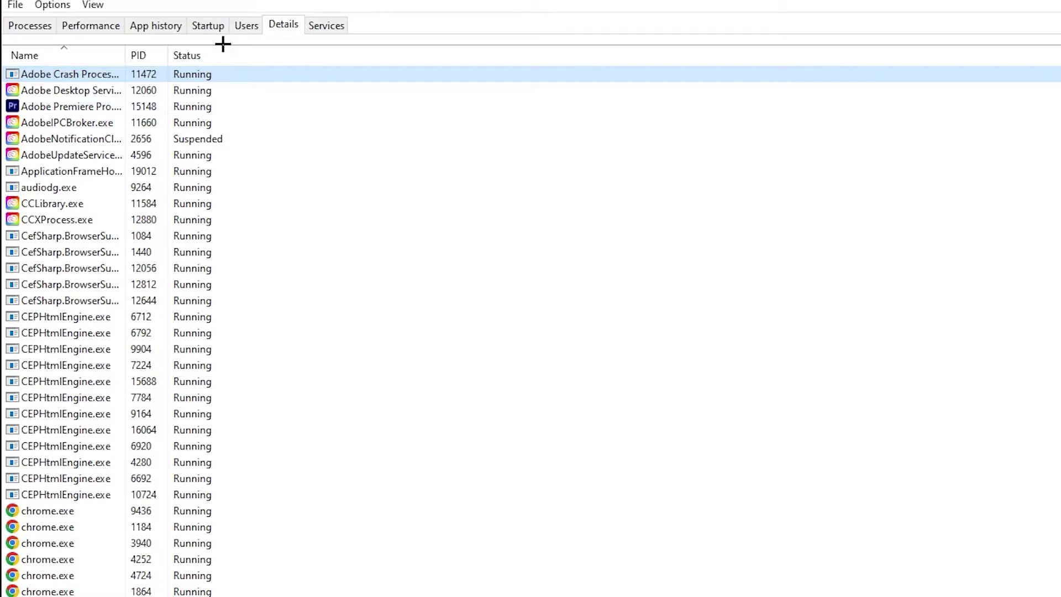
pyautogui.click(209, 23)
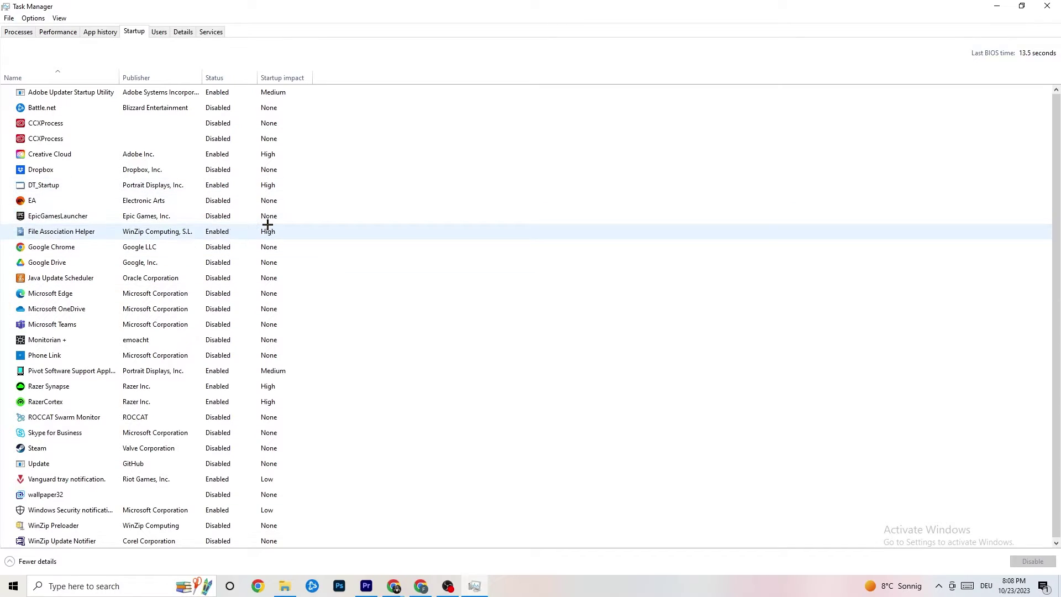
# Step: Dismiss Adobe Updater Startup Utility's menu without changes and close Task Manager
pyautogui.rightClick(226, 97)
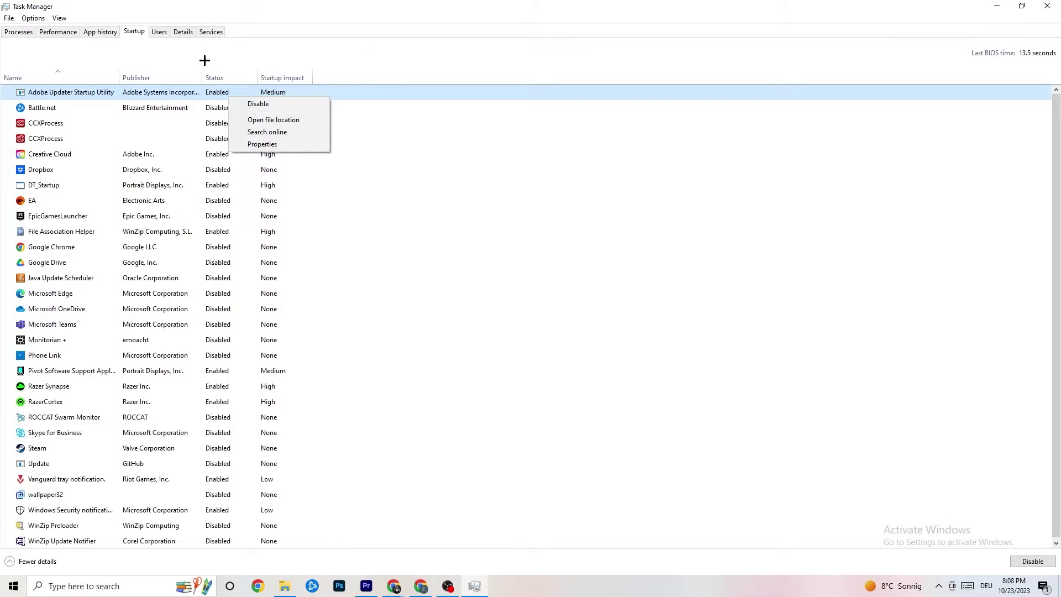
pyautogui.click(377, 4)
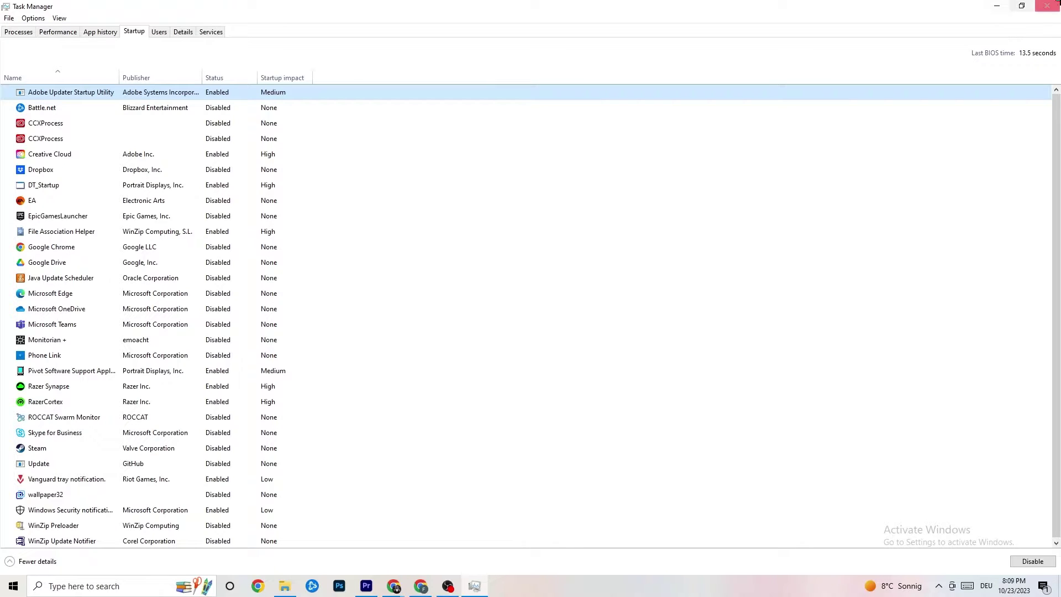
pyautogui.click(1047, 6)
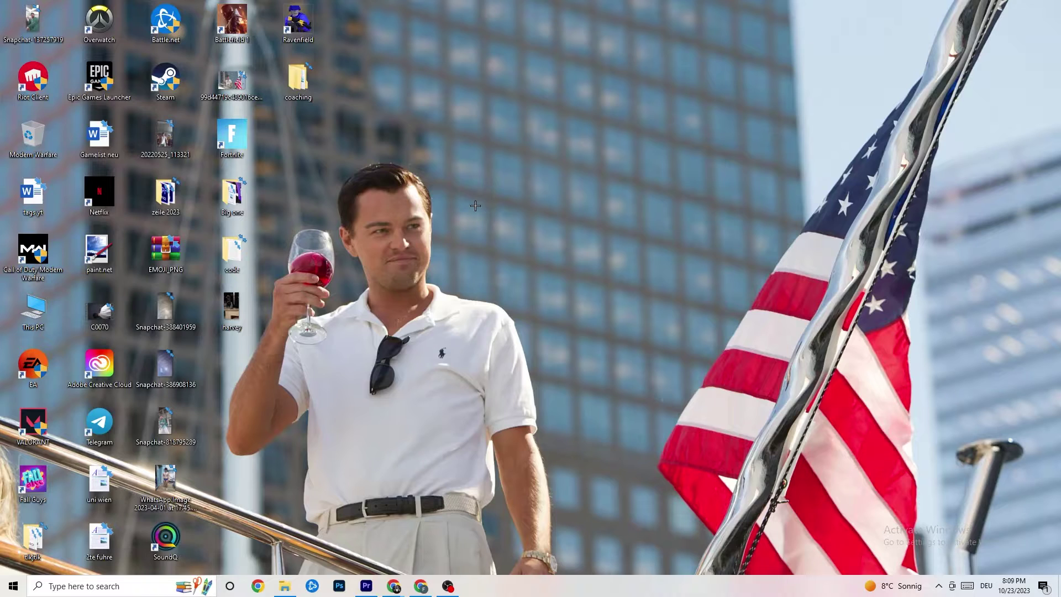
# Step: Open Windows Settings to the System Display page
pyautogui.click(14, 586)
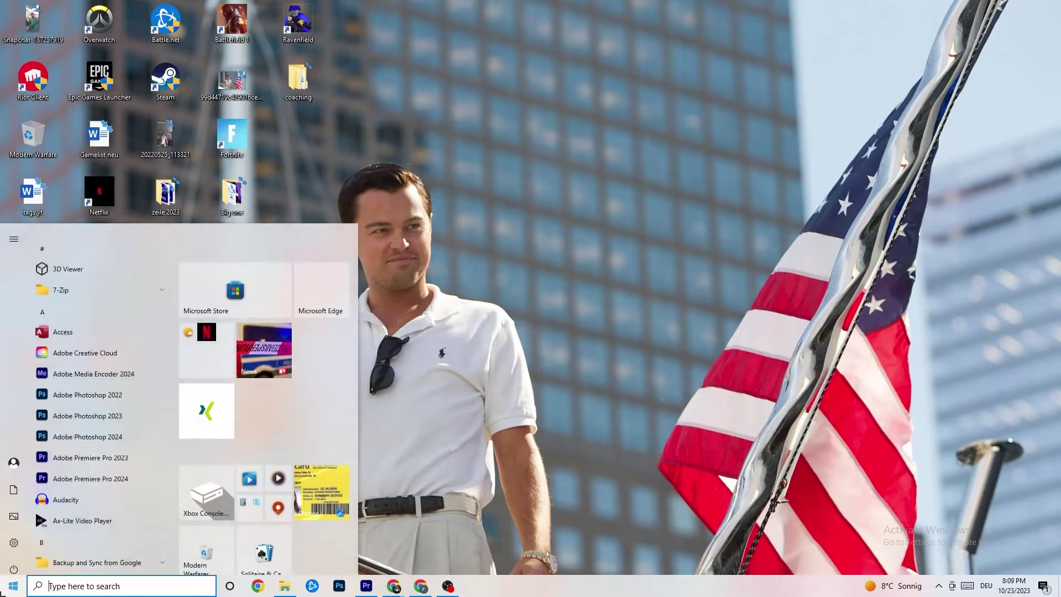
pyautogui.click(14, 542)
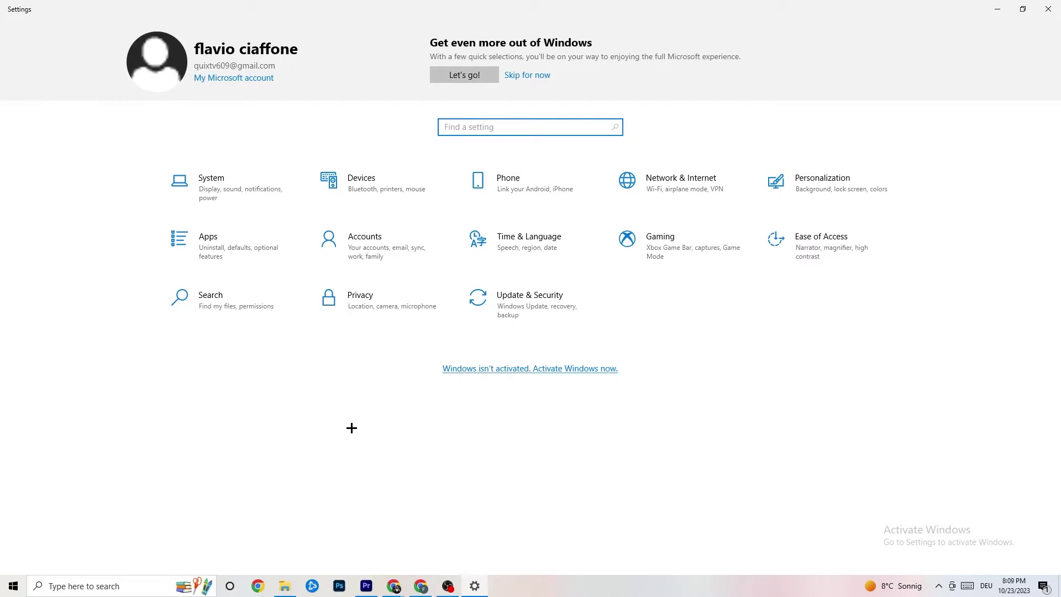
pyautogui.click(251, 193)
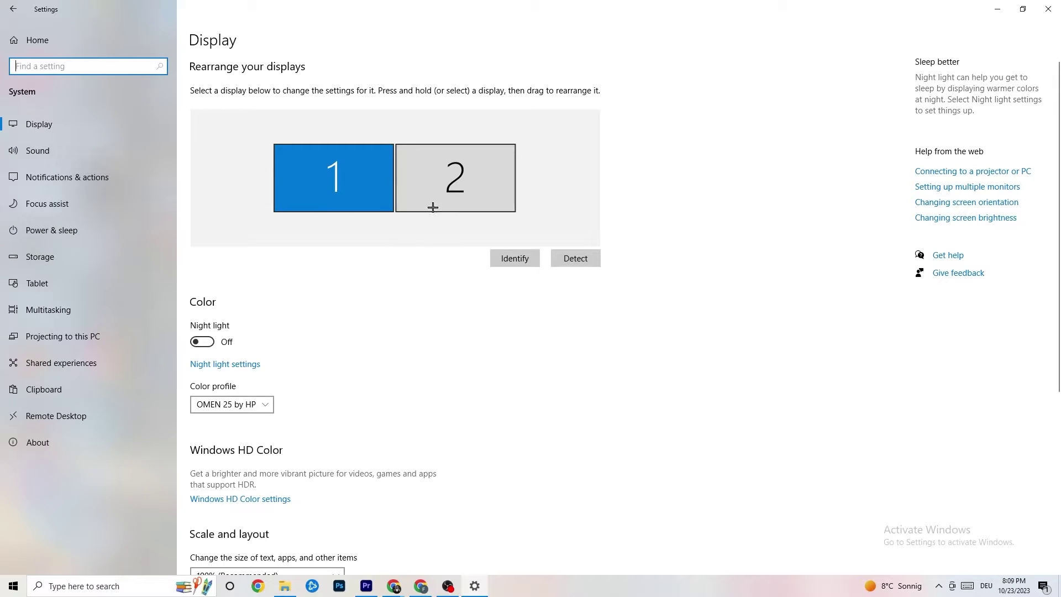
# Step: Confirm scale stays at 100% and resolution at 1920 × 1080 without changing them
pyautogui.scroll(-5, 597, 216)
pyautogui.scroll(5, 597, 215)
pyautogui.scroll(-5, 448, 265)
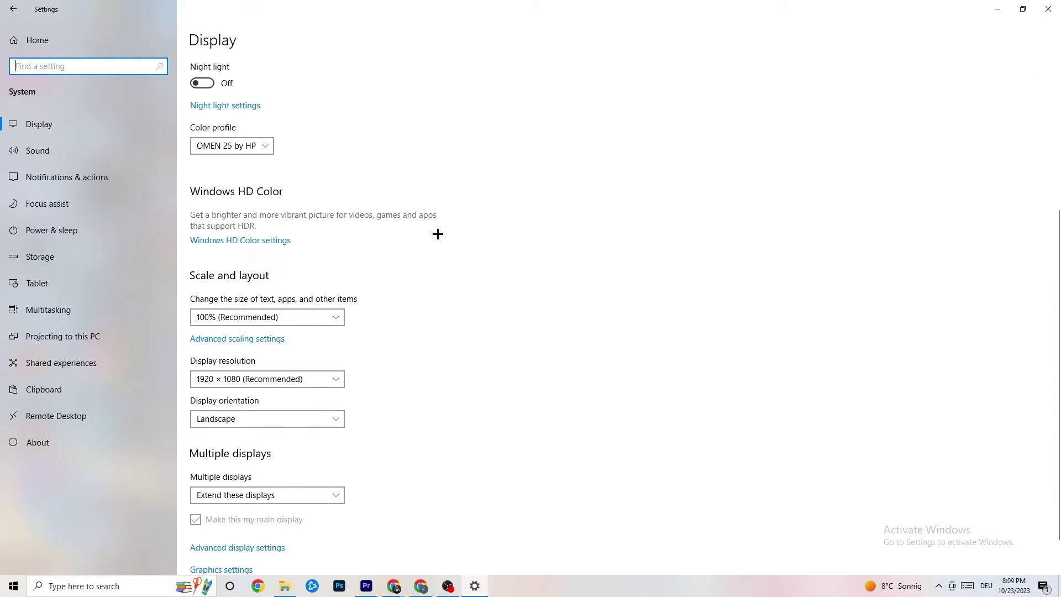
pyautogui.click(334, 316)
pyautogui.click(321, 280)
pyautogui.click(271, 324)
pyautogui.click(470, 284)
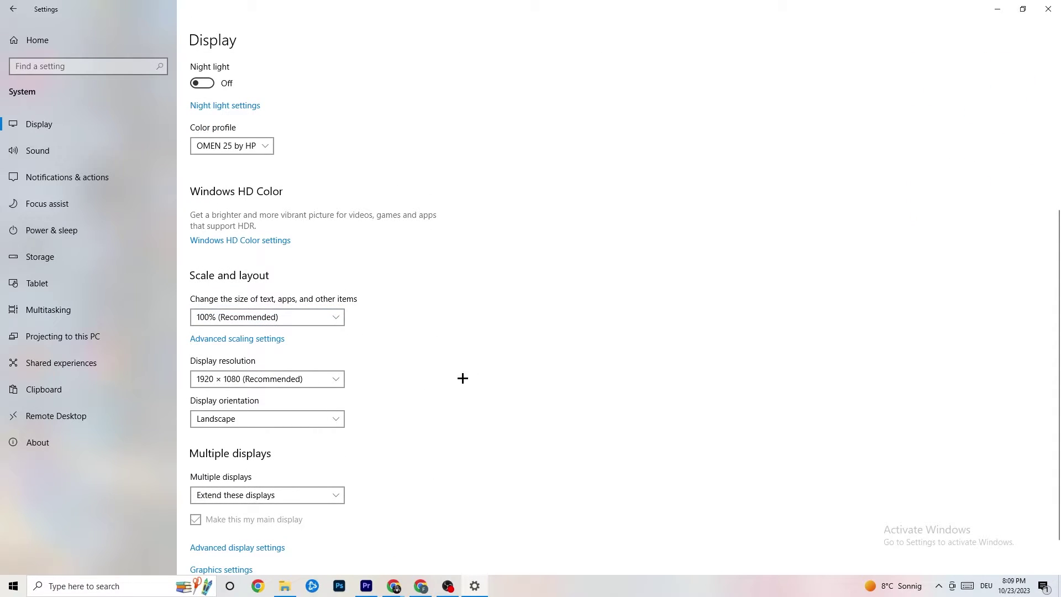
pyautogui.click(317, 385)
pyautogui.click(470, 332)
pyautogui.scroll(-1, 454, 321)
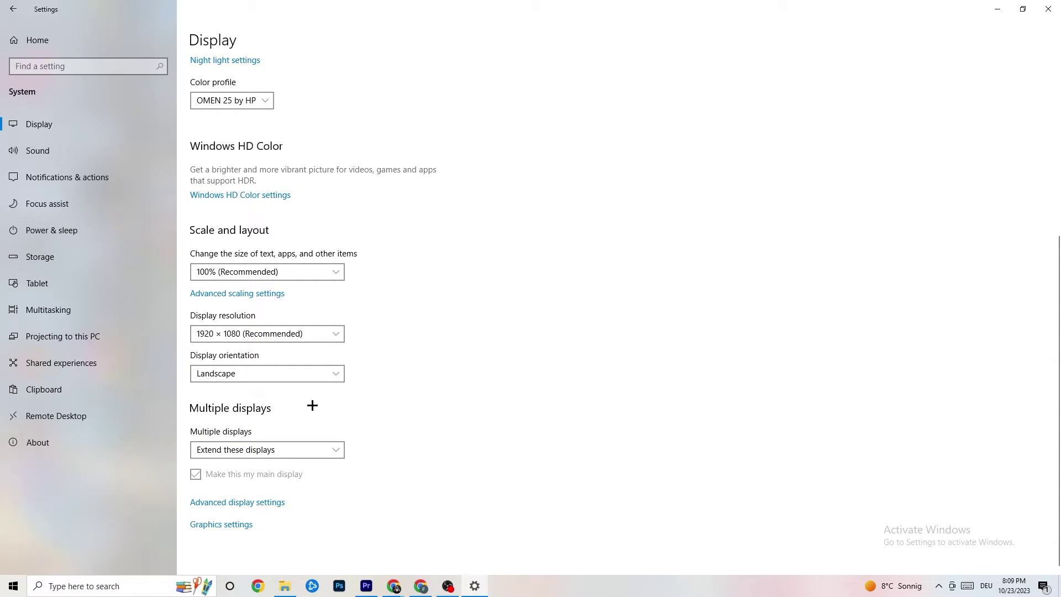
# Step: Review the power plans under Power & sleep, keeping Balanced, then open the Storage page
pyautogui.click(110, 222)
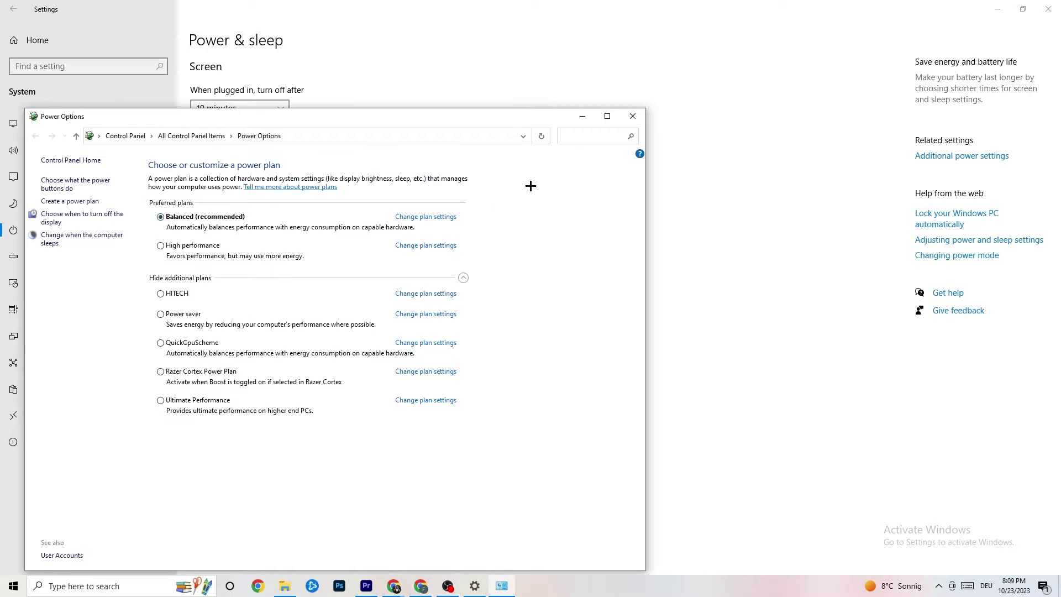
pyautogui.click(632, 118)
pyautogui.click(79, 267)
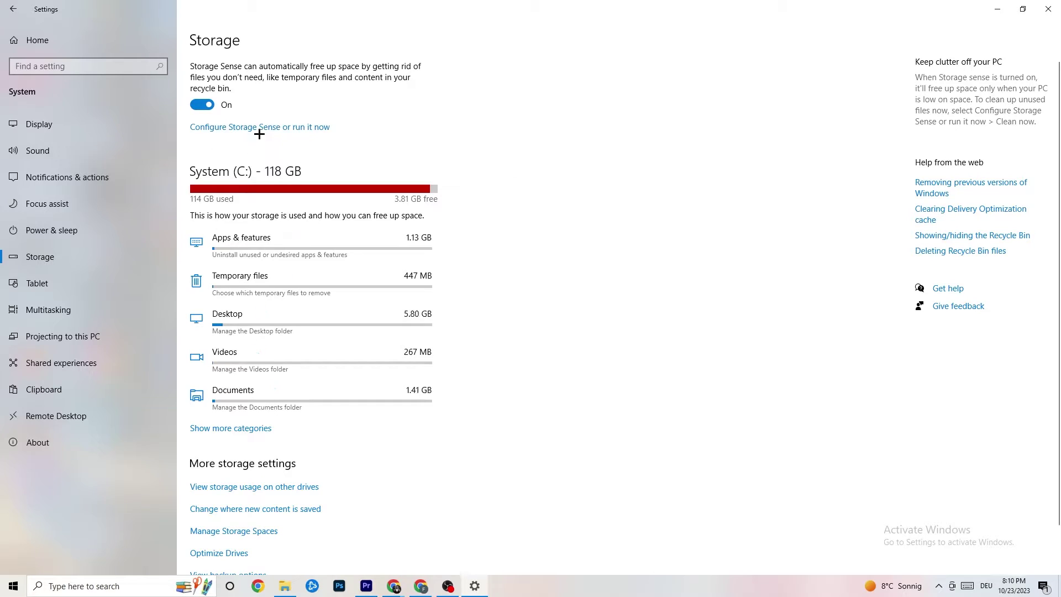
# Step: Keep Storage Sense running every week, then go back to the Storage overview
pyautogui.click(299, 126)
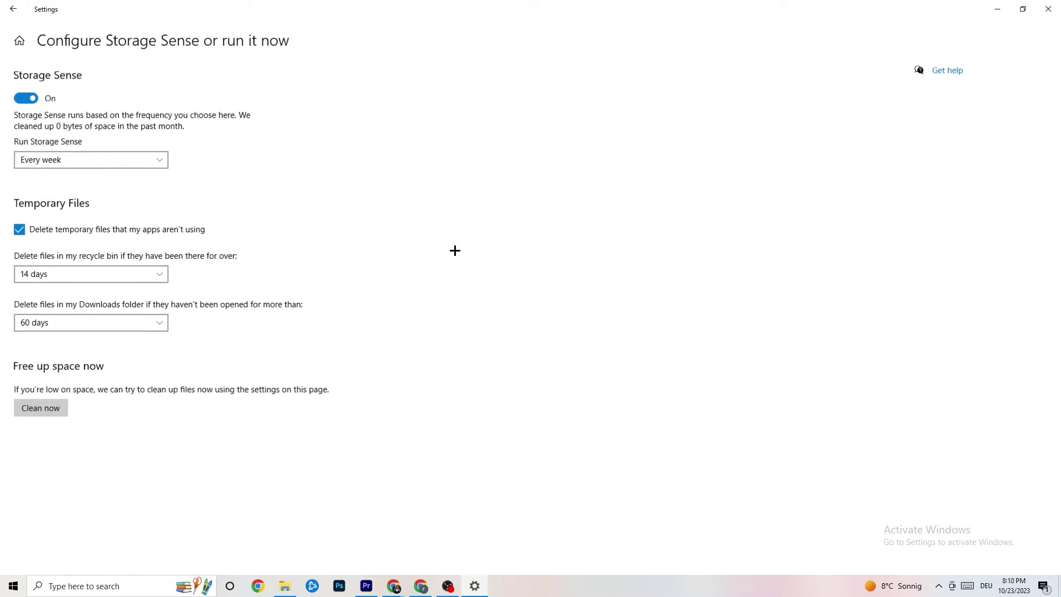
pyautogui.click(135, 158)
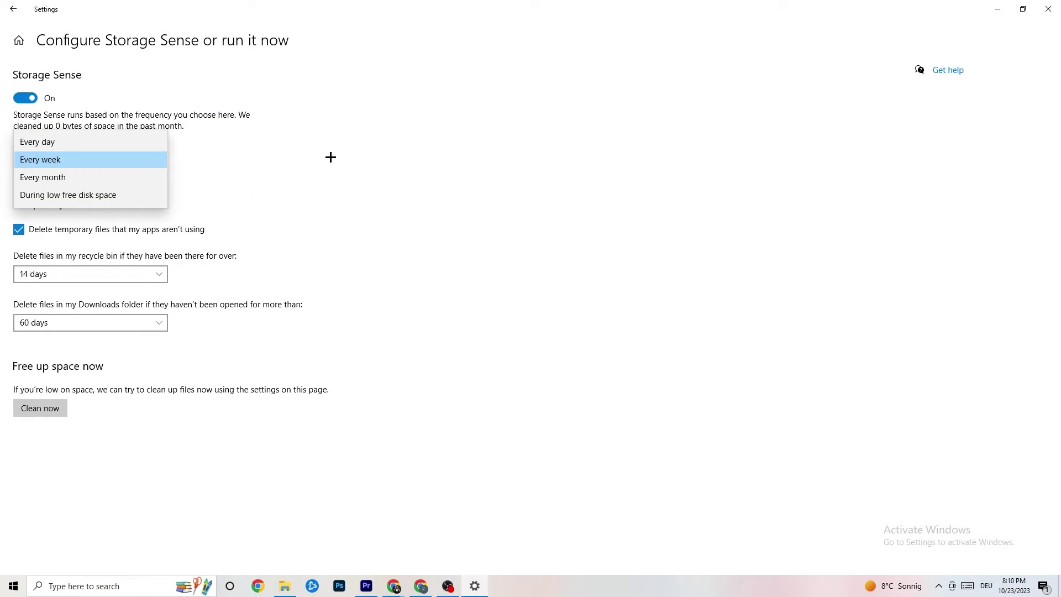
pyautogui.click(318, 157)
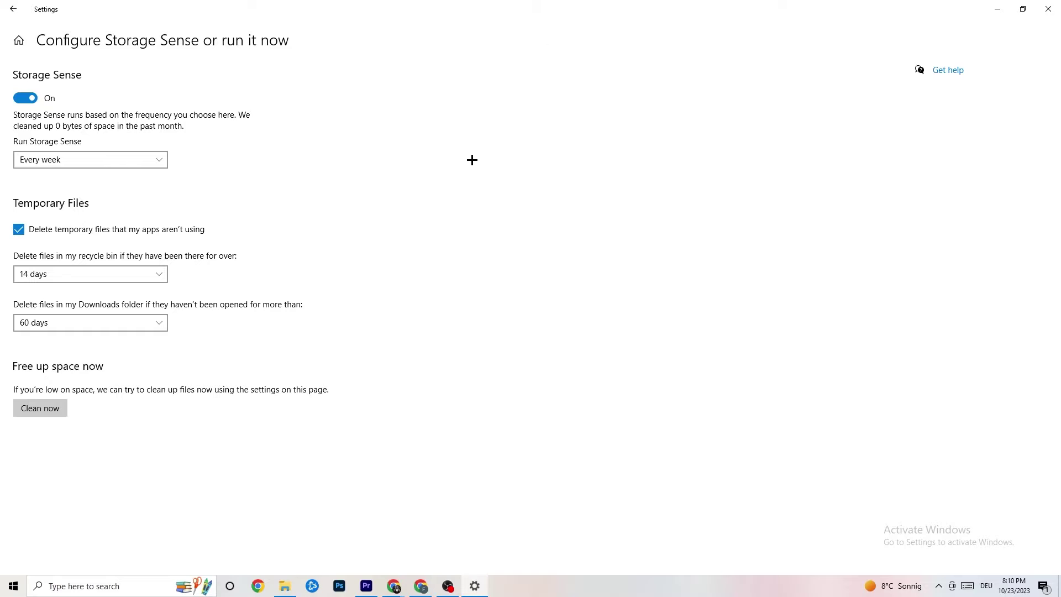
pyautogui.click(16, 11)
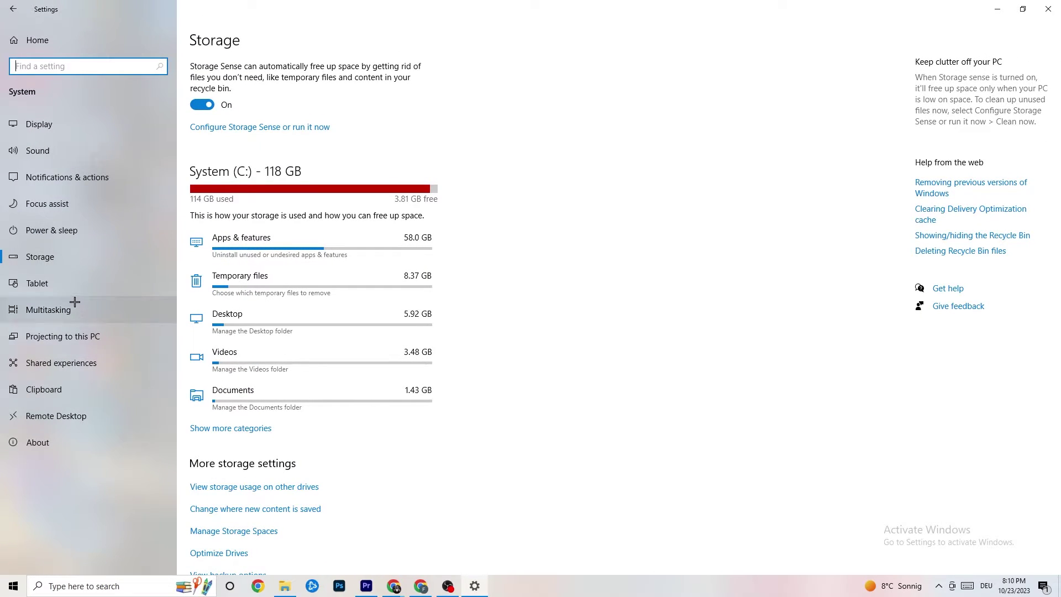
# Step: Review Xbox Game Bar, Captures and Game Mode: background recording off, Game Mode on
pyautogui.click(12, 9)
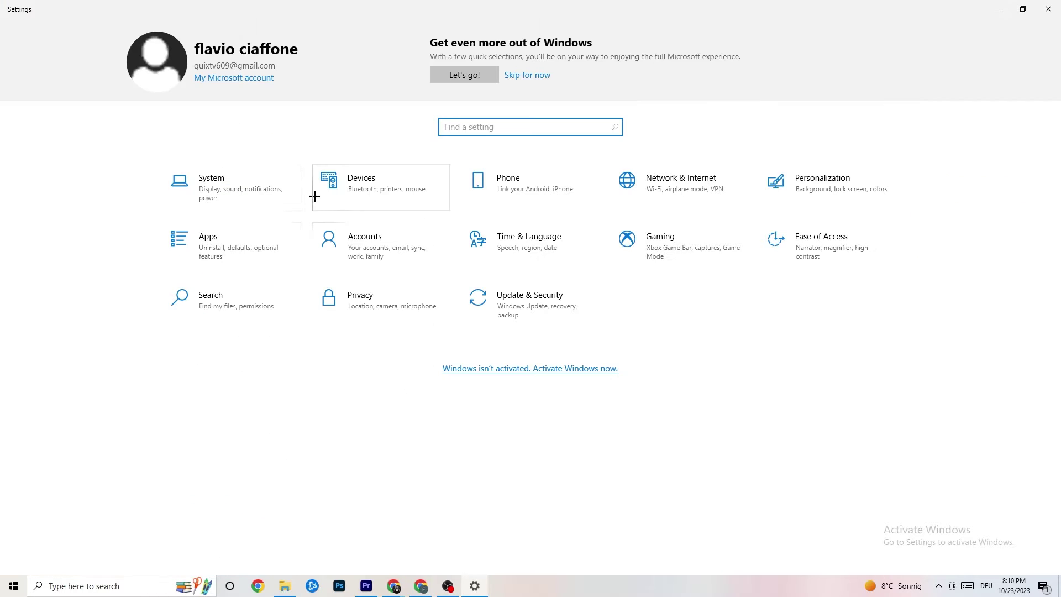
pyautogui.click(647, 263)
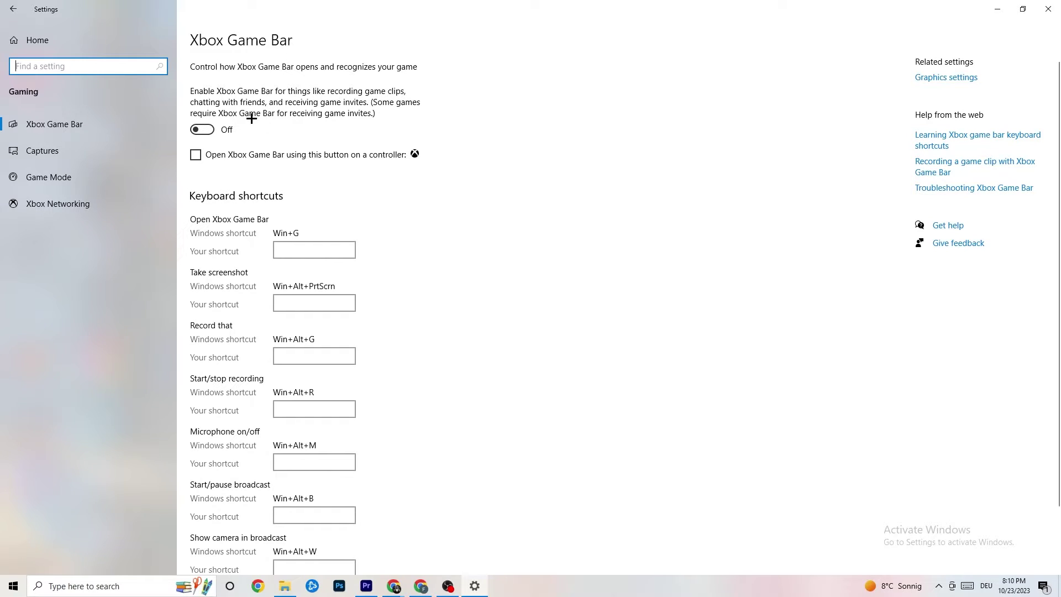
pyautogui.click(99, 151)
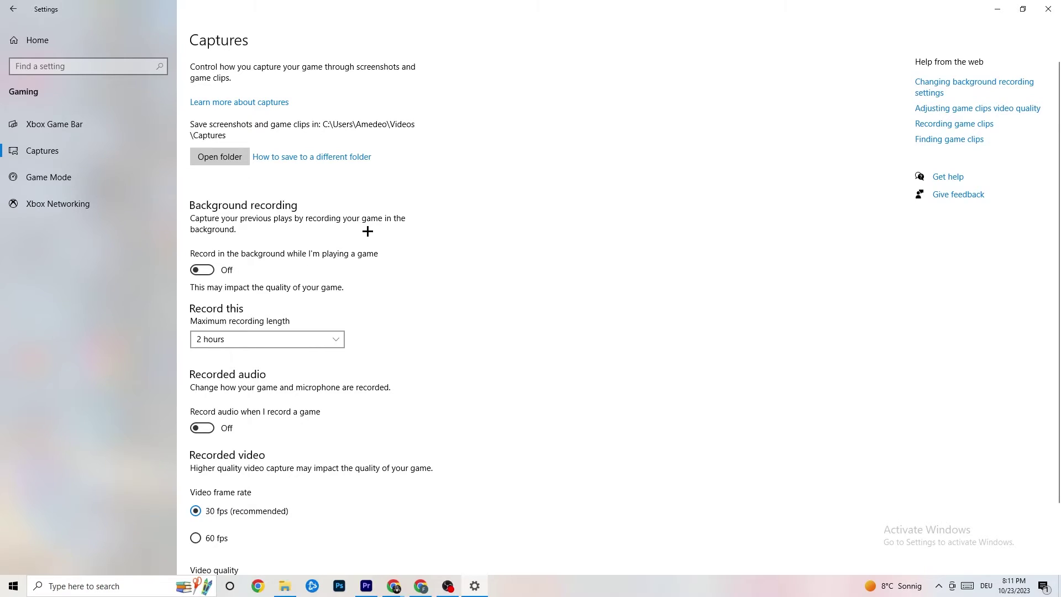
pyautogui.scroll(-2, 367, 231)
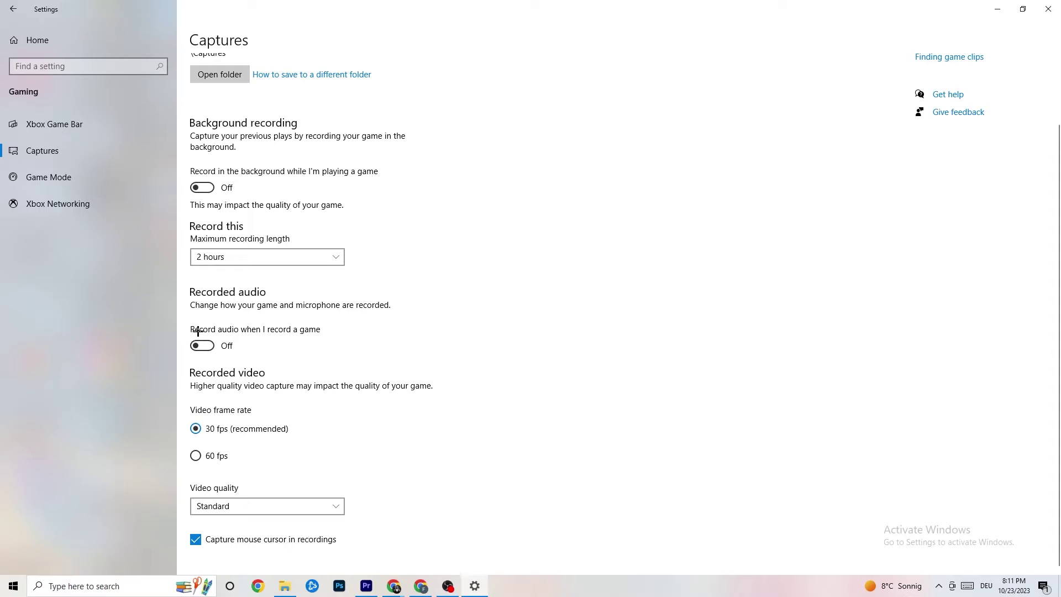
pyautogui.click(70, 175)
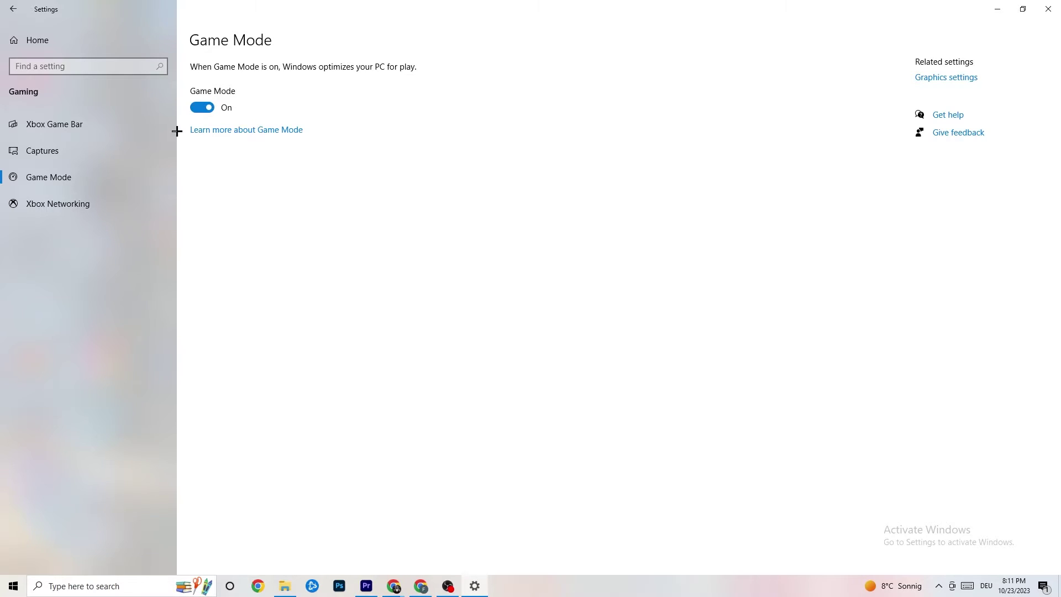
pyautogui.click(13, 9)
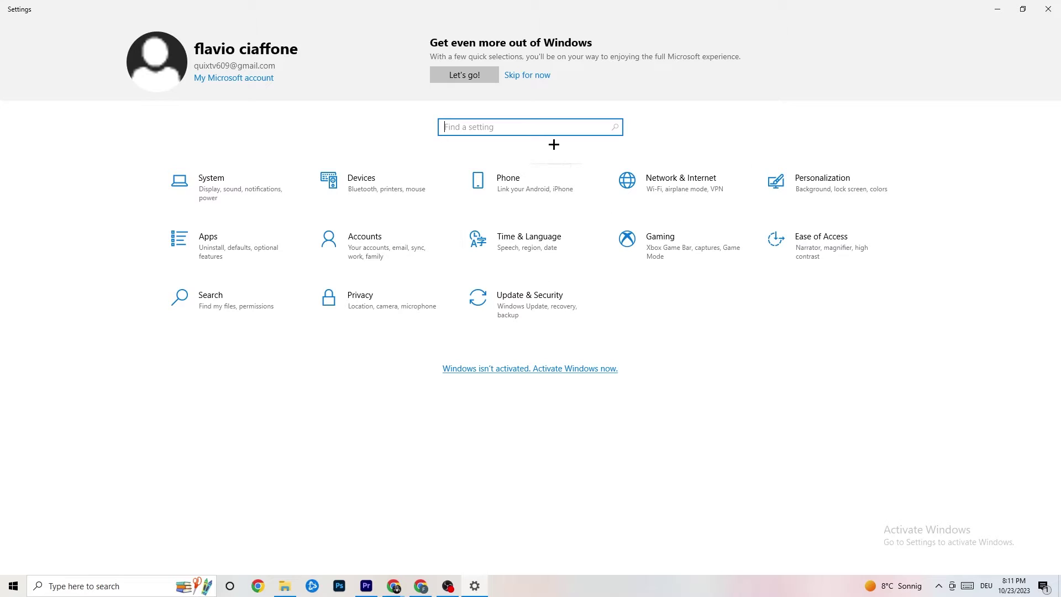
# Step: Confirm Windows Update is up to date, view Troubleshoot, then close Settings
pyautogui.click(538, 299)
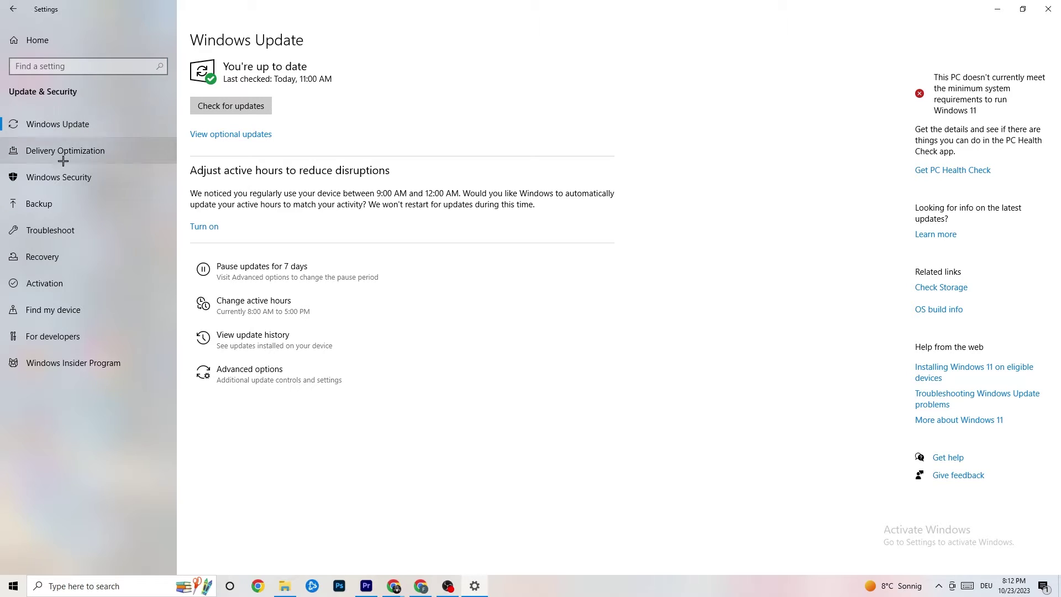
pyautogui.click(58, 225)
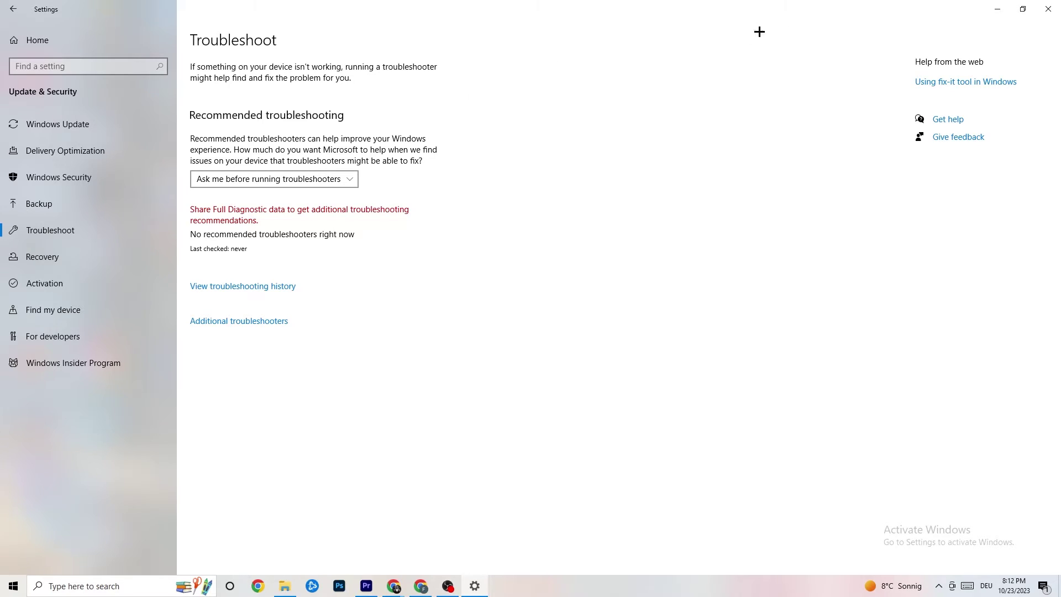
pyautogui.click(1052, 5)
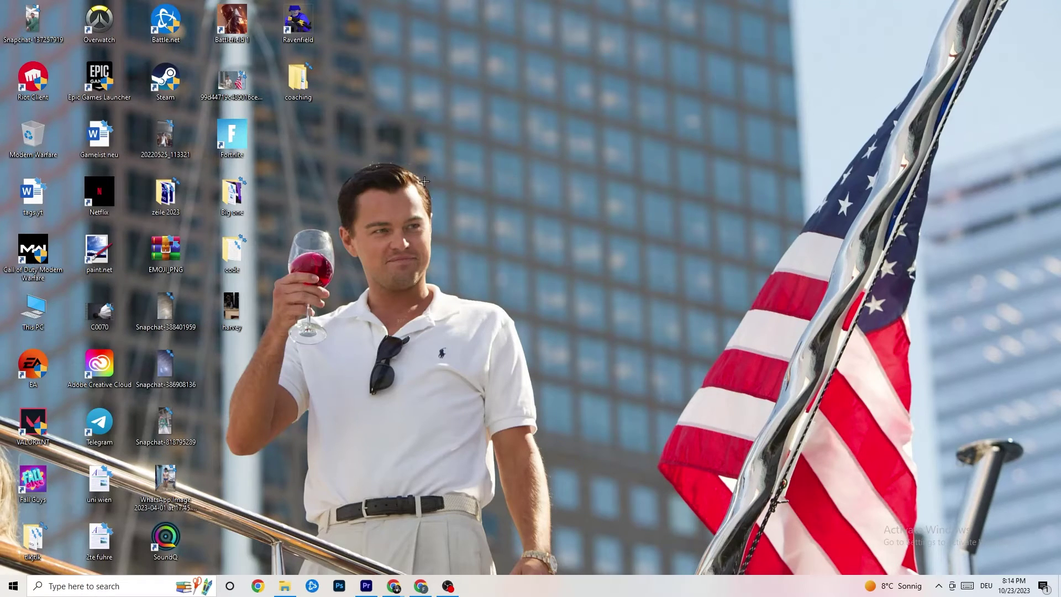
# Step: Launch NVIDIA Control Panel from the desktop right-click menu
pyautogui.rightClick(476, 143)
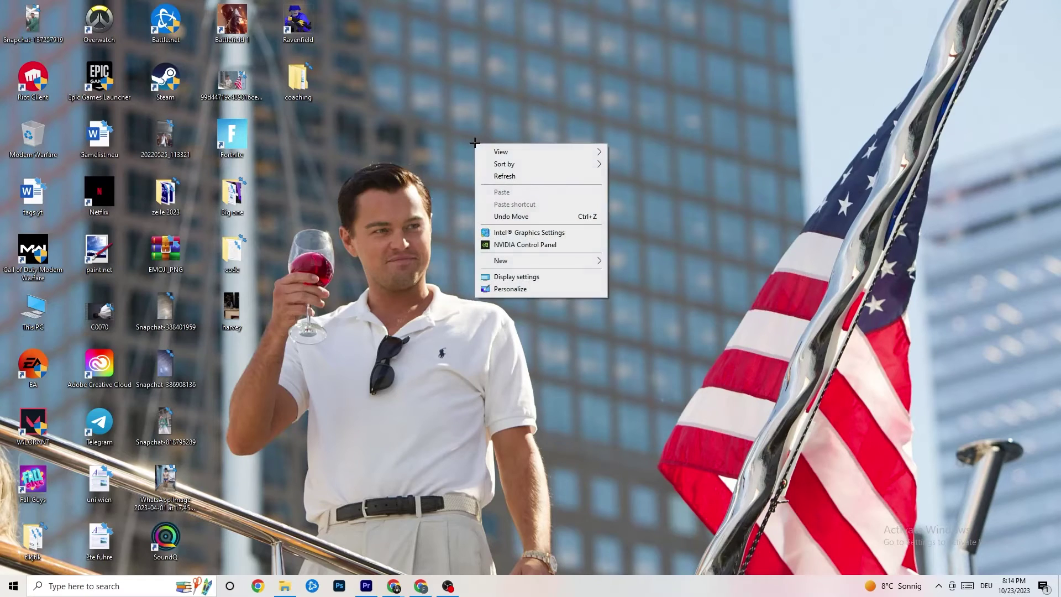
pyautogui.click(514, 245)
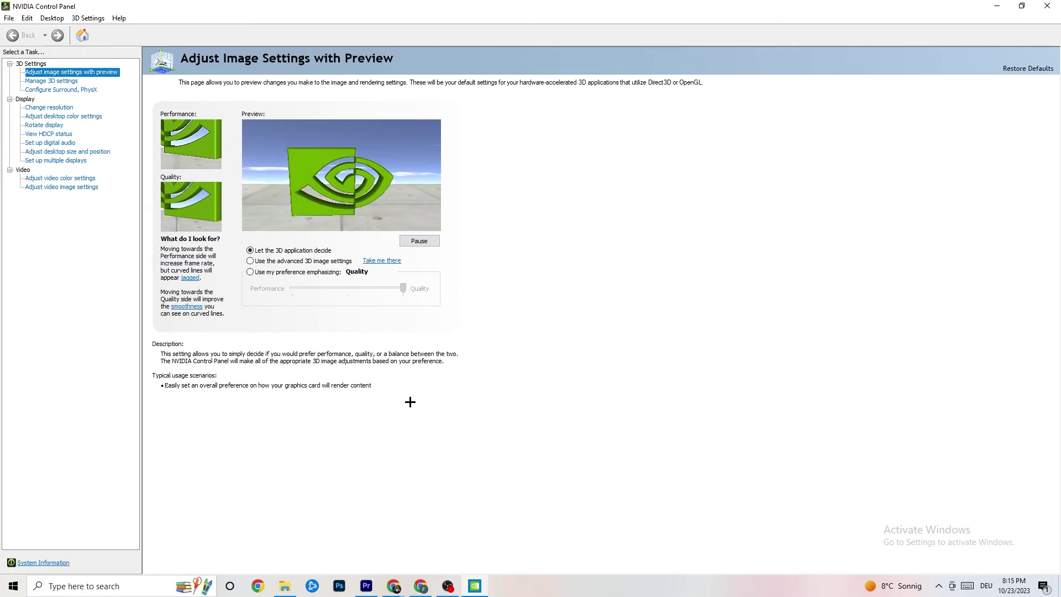
# Step: Check the resolution is 1080p 1920 x 1080 (native) at 60Hz, then close NVIDIA Control Panel
pyautogui.click(45, 108)
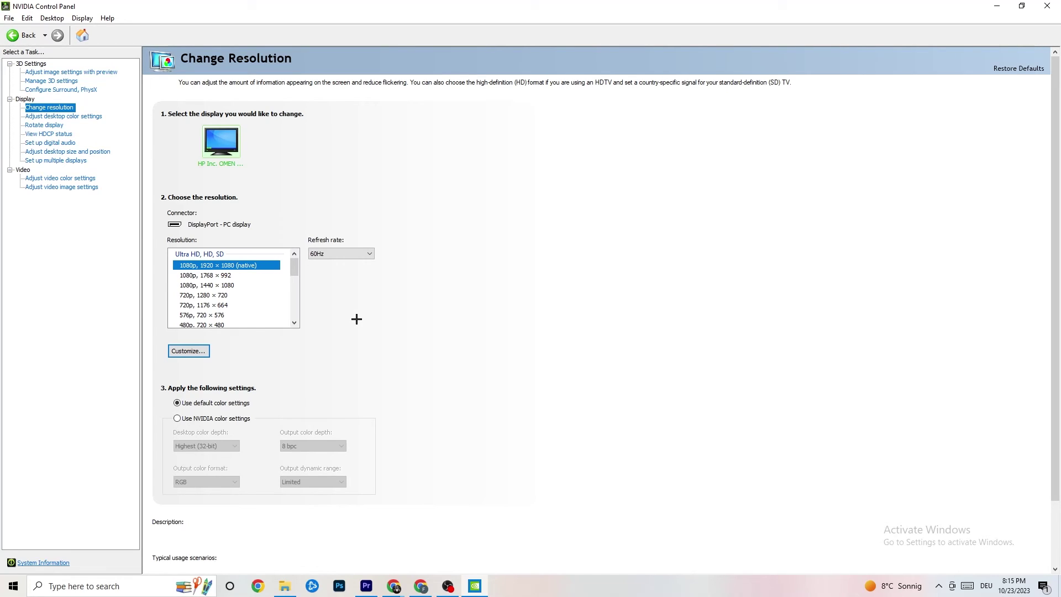
pyautogui.moveTo(260, 272)
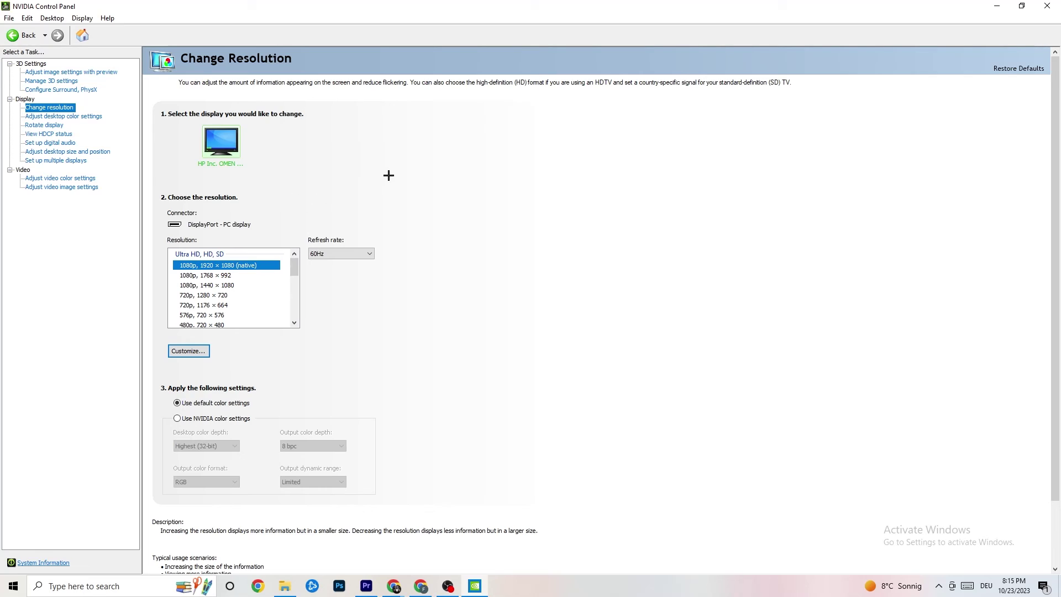
pyautogui.hotkey('alt', 'F4')
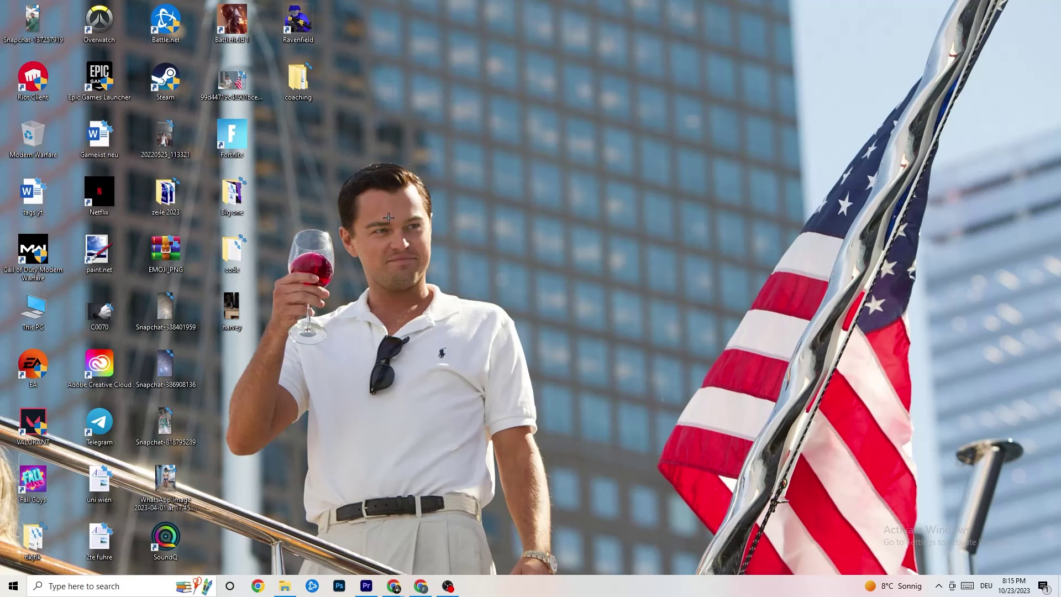